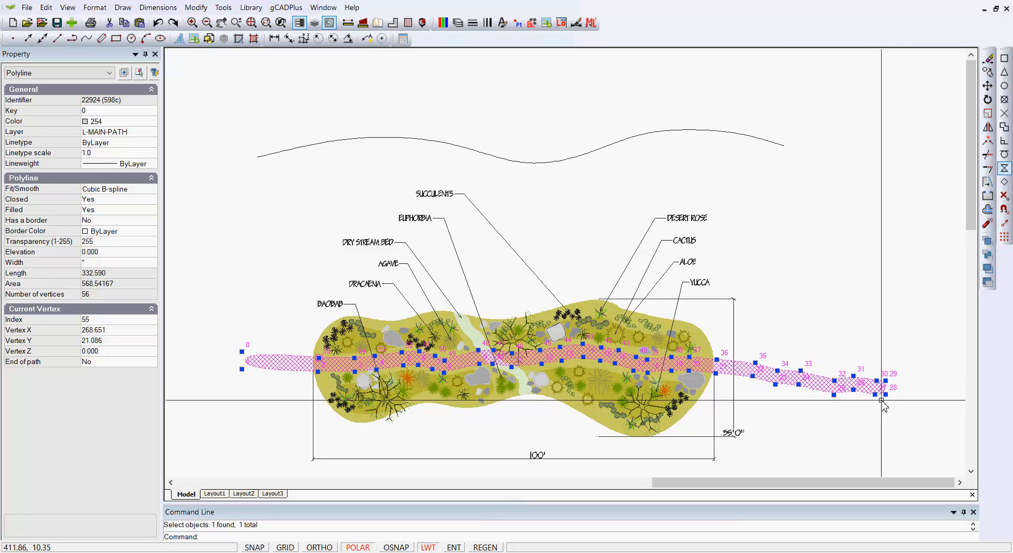
- Try to offset the single wavy curve above the planting bed toward the bed at a distance of 4.0
key(Escape)
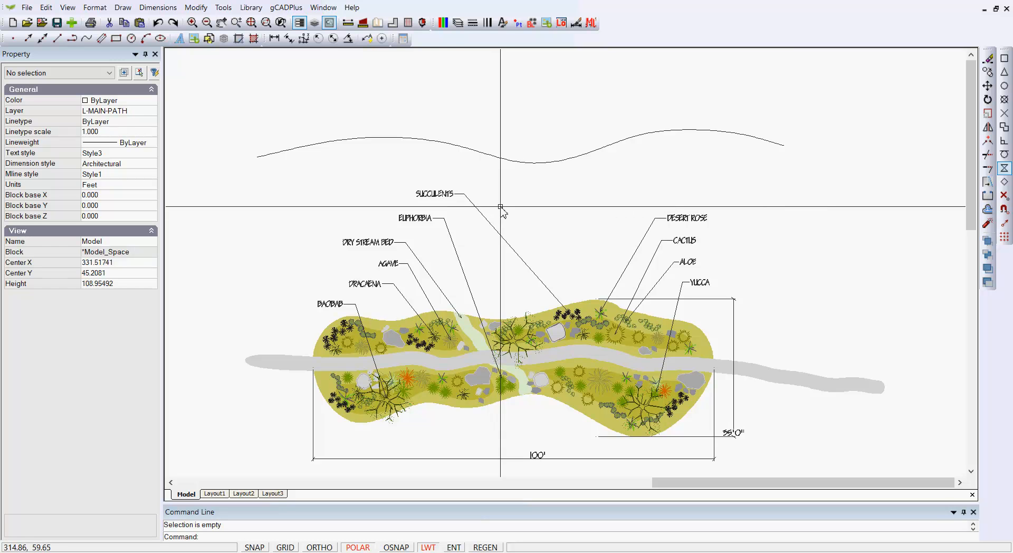
click(484, 153)
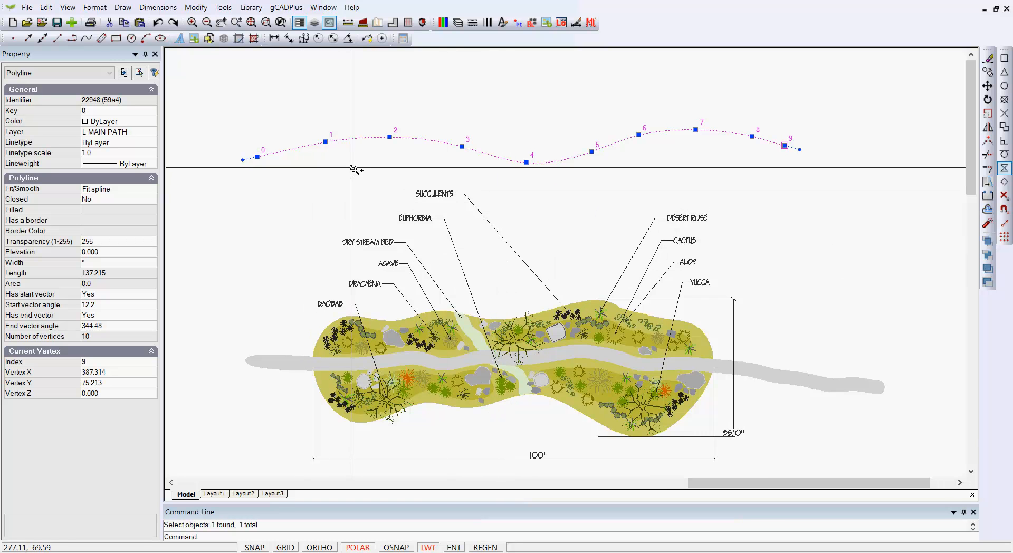
scroll(351, 167, up, 1)
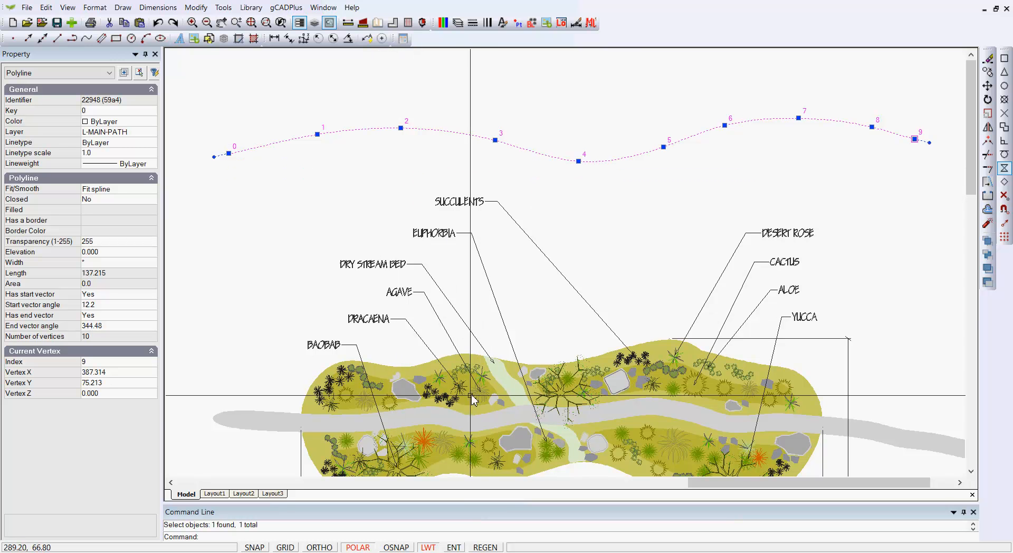
scroll(466, 428, up, 3)
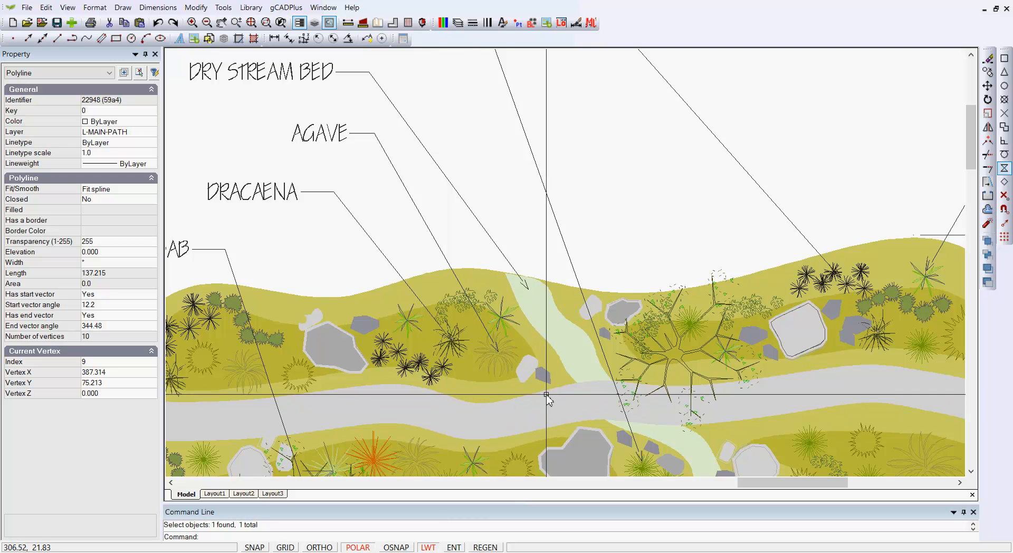
scroll(588, 226, down, 2)
scroll(588, 226, down, 2)
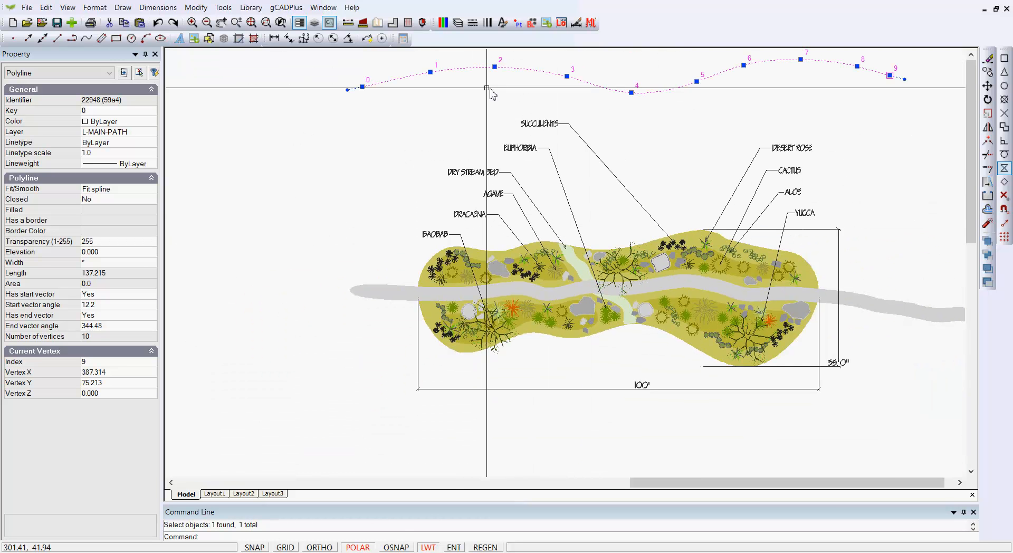
right_click(438, 113)
click(422, 134)
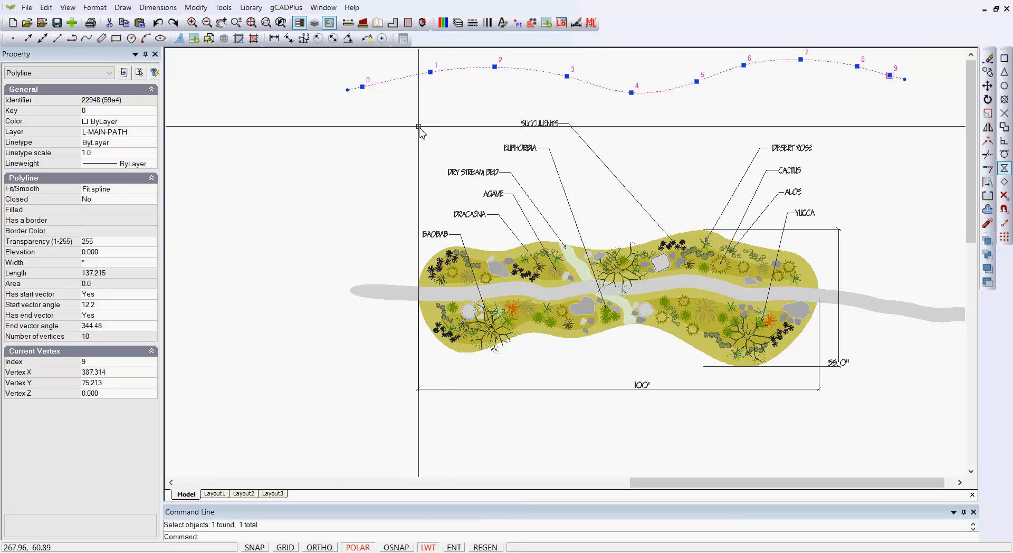
click(196, 8)
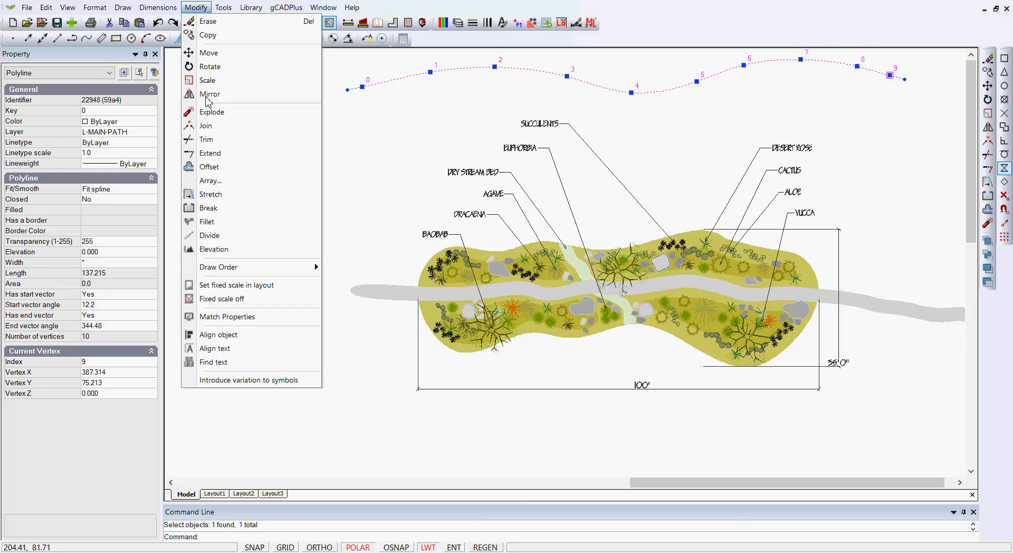
click(227, 166)
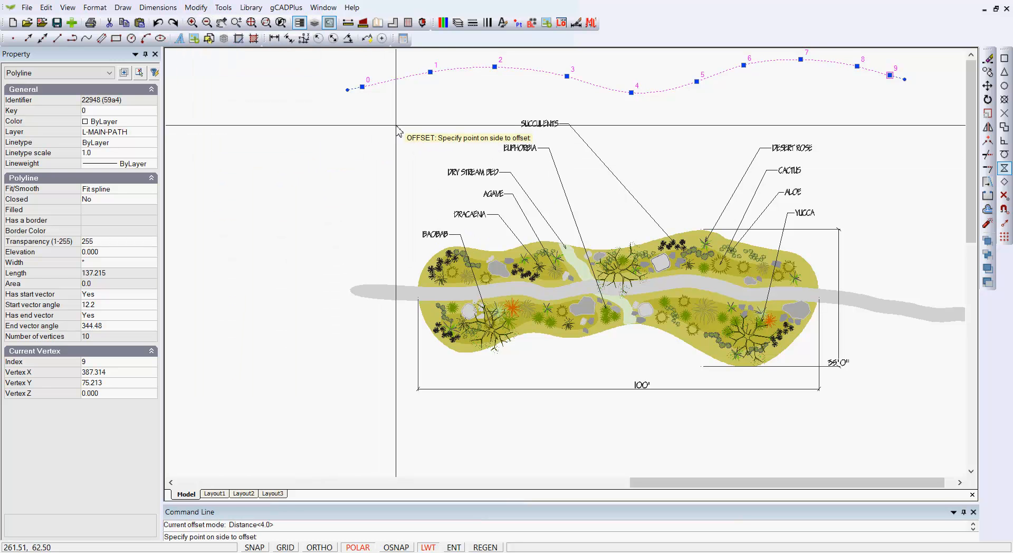
click(442, 119)
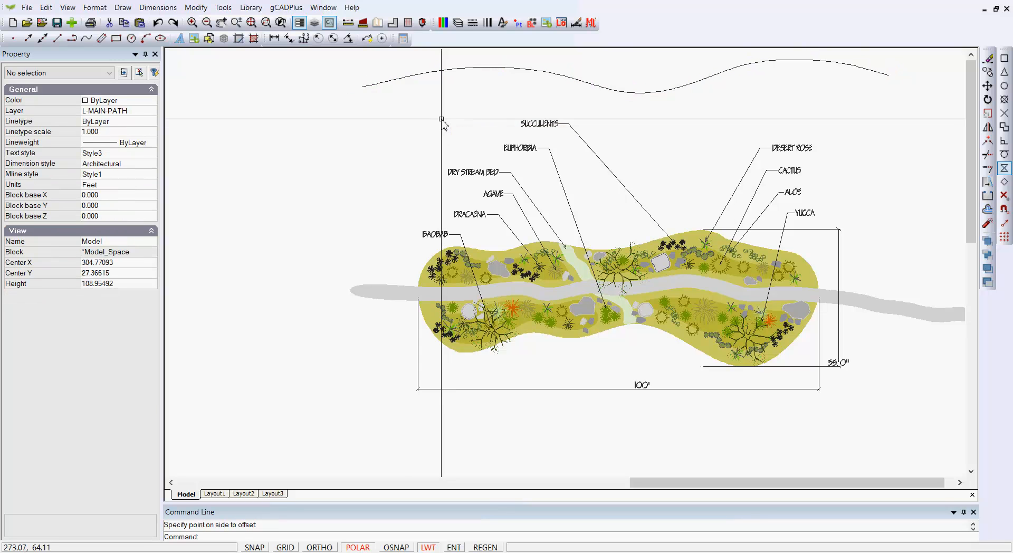
- Offset the wavy curve above the planting bed by 4.25 toward the bed
right_click(351, 121)
click(403, 129)
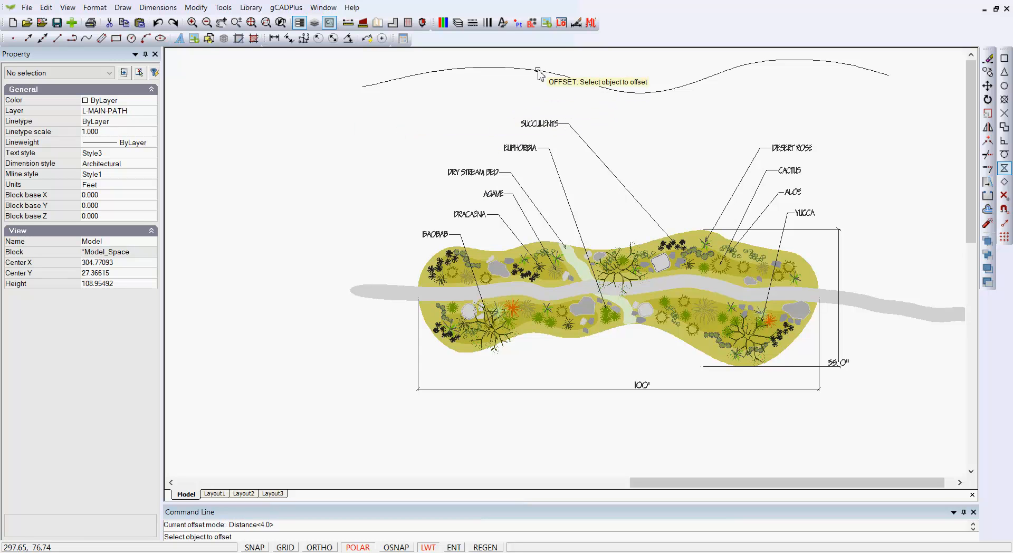
click(518, 69)
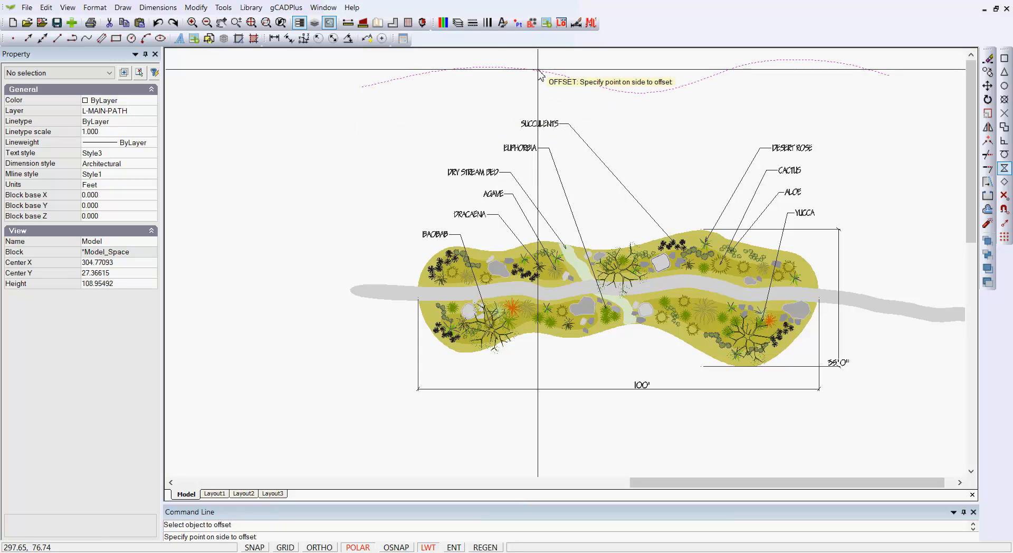
right_click(461, 105)
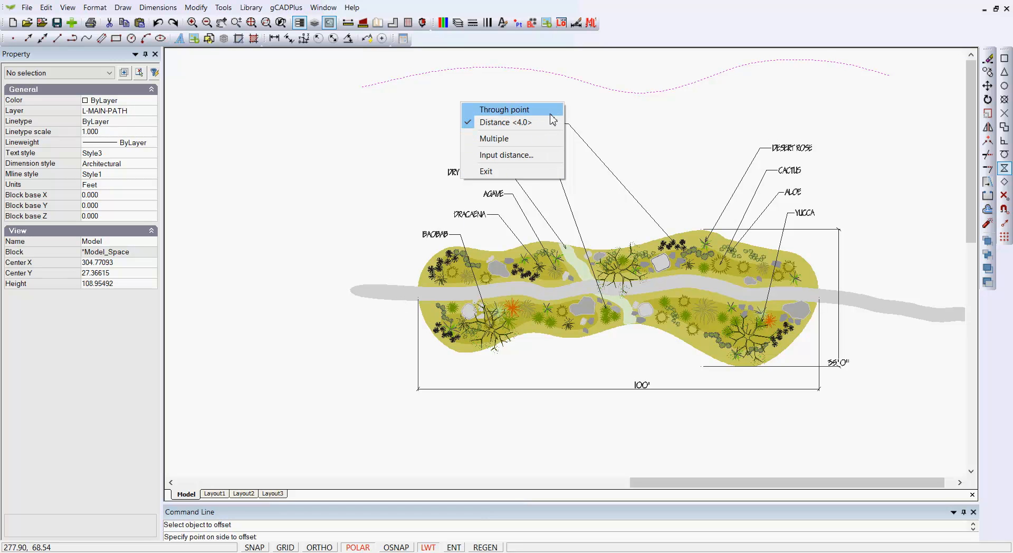
click(520, 111)
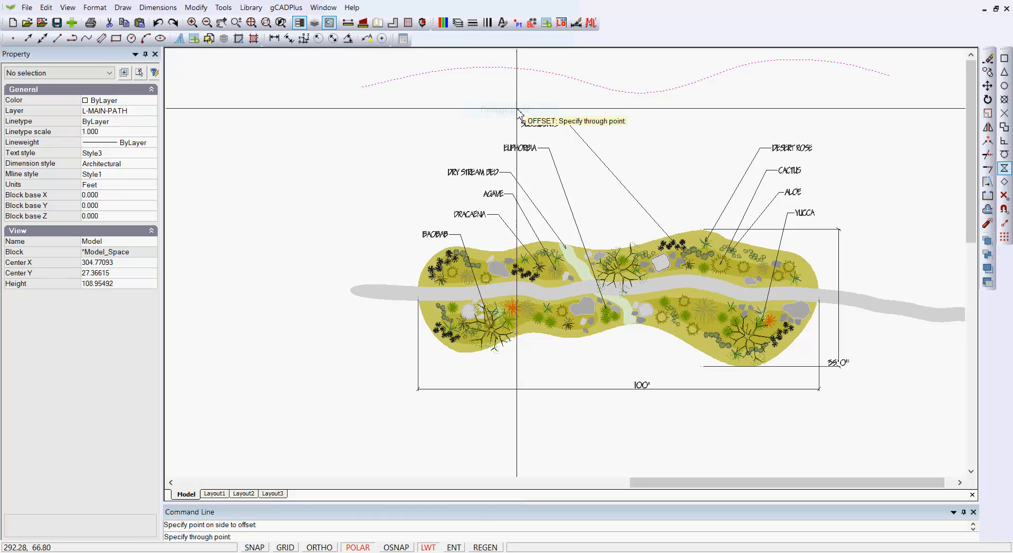
right_click(500, 105)
click(544, 125)
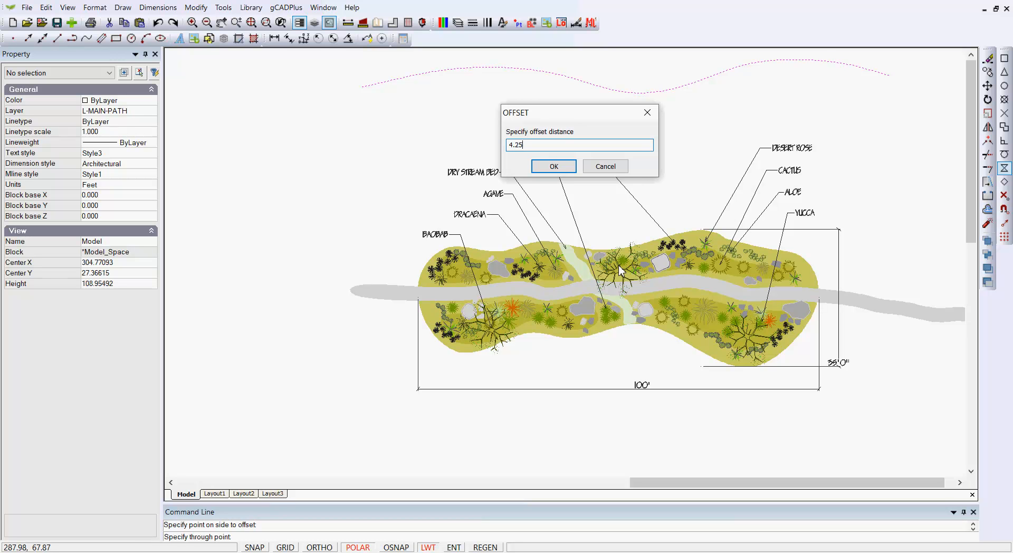
click(554, 166)
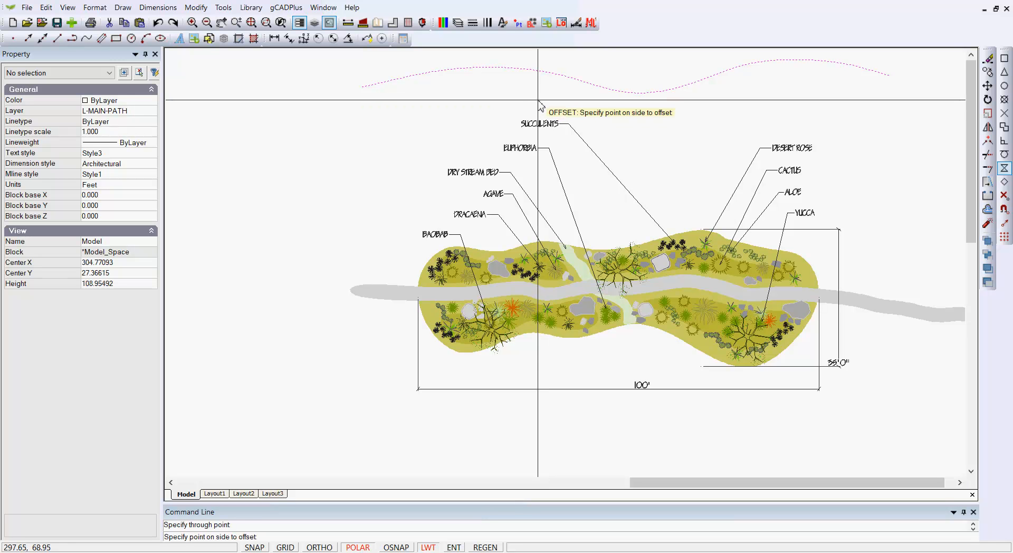
click(538, 101)
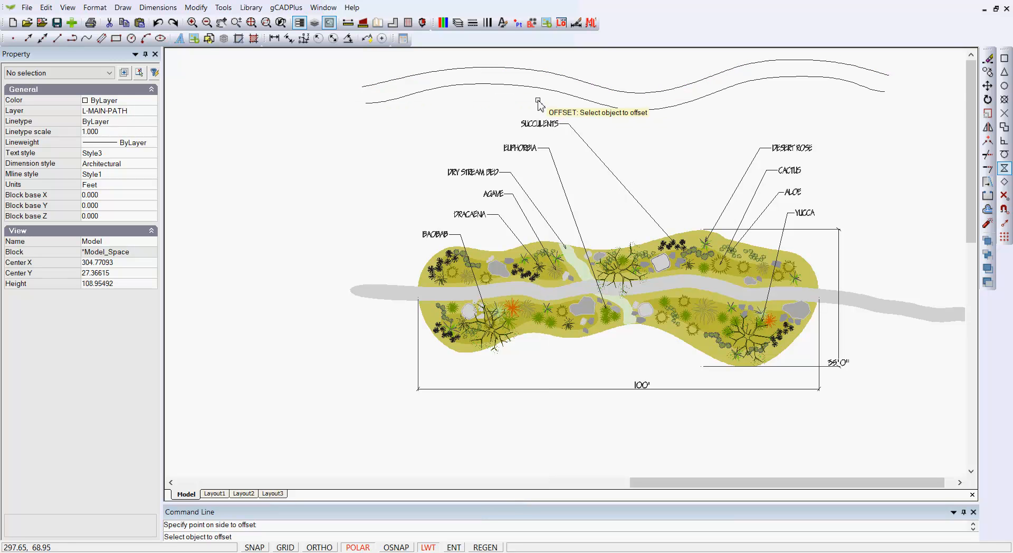
right_click(499, 111)
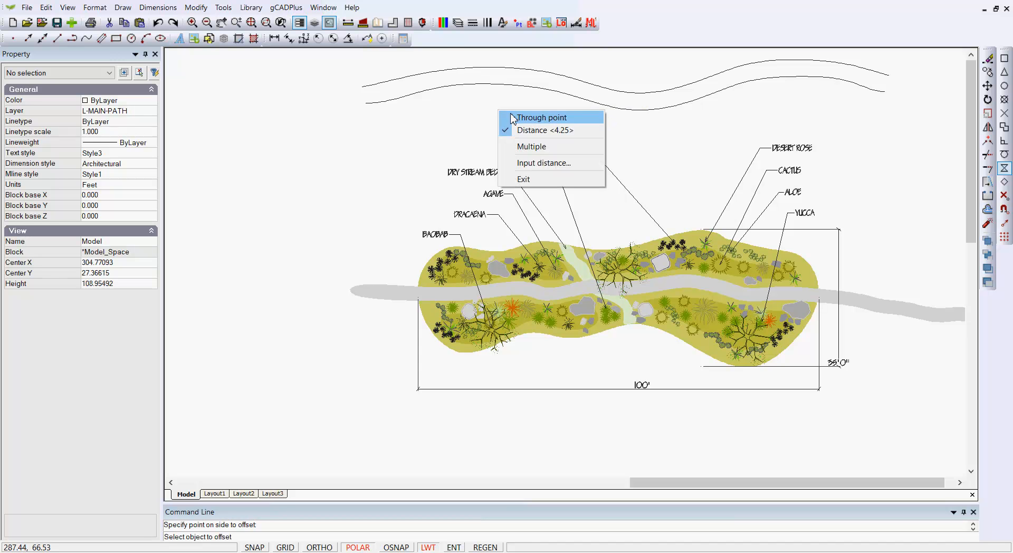
click(534, 180)
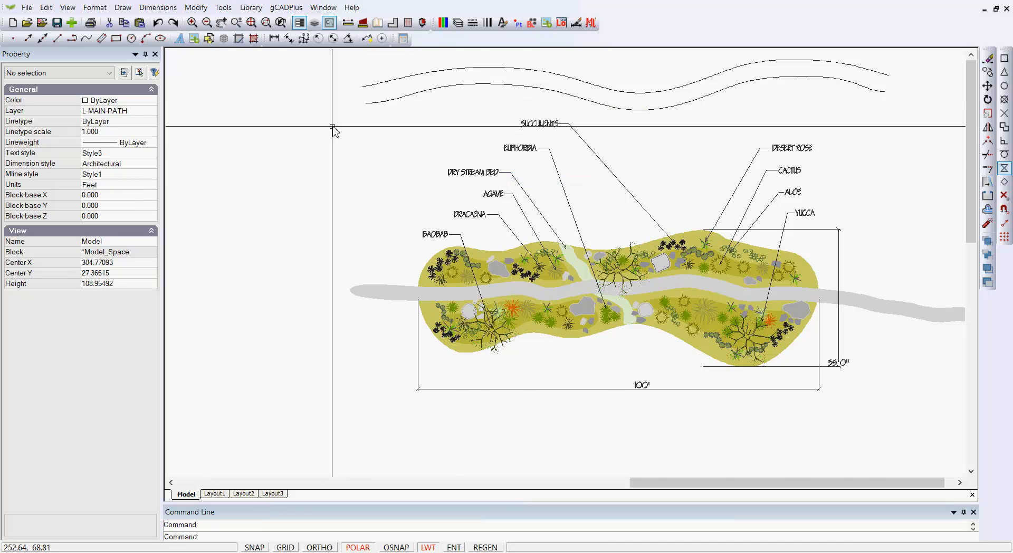
- Adjust the lower curve's start and end vectors to about 10.34 and 344.45 degrees so its ends follow the upper curve
scroll(350, 118, up, 2)
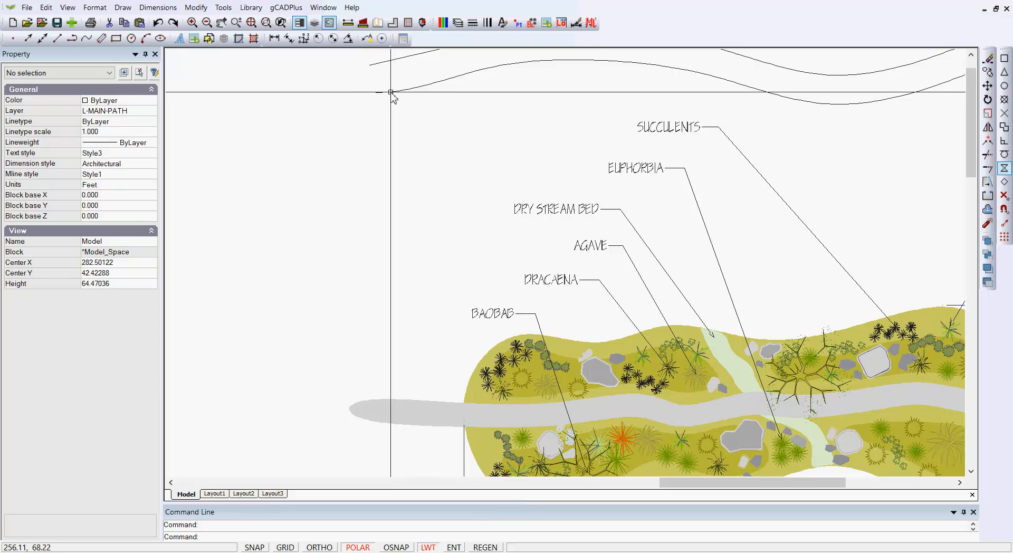
click(393, 93)
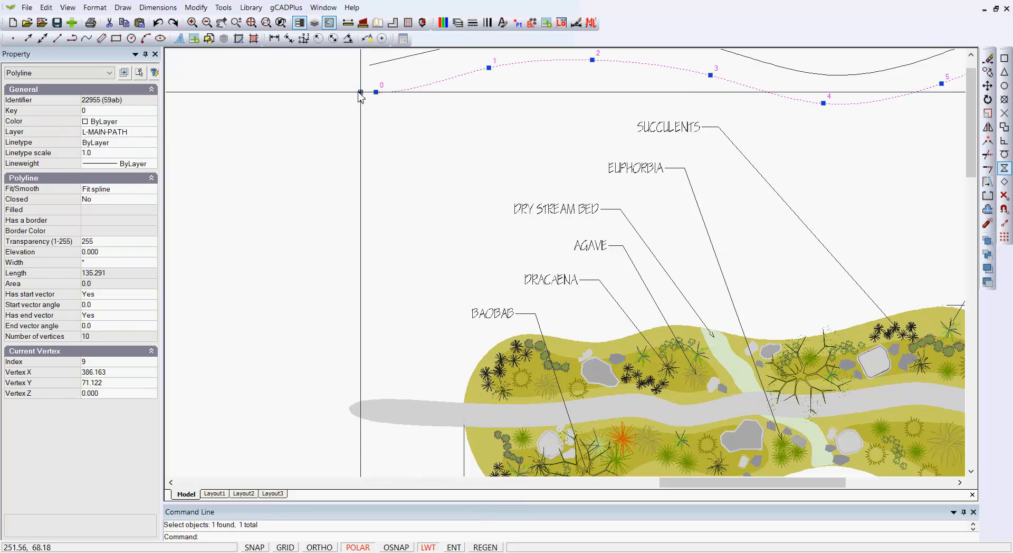
scroll(421, 139, down, 4)
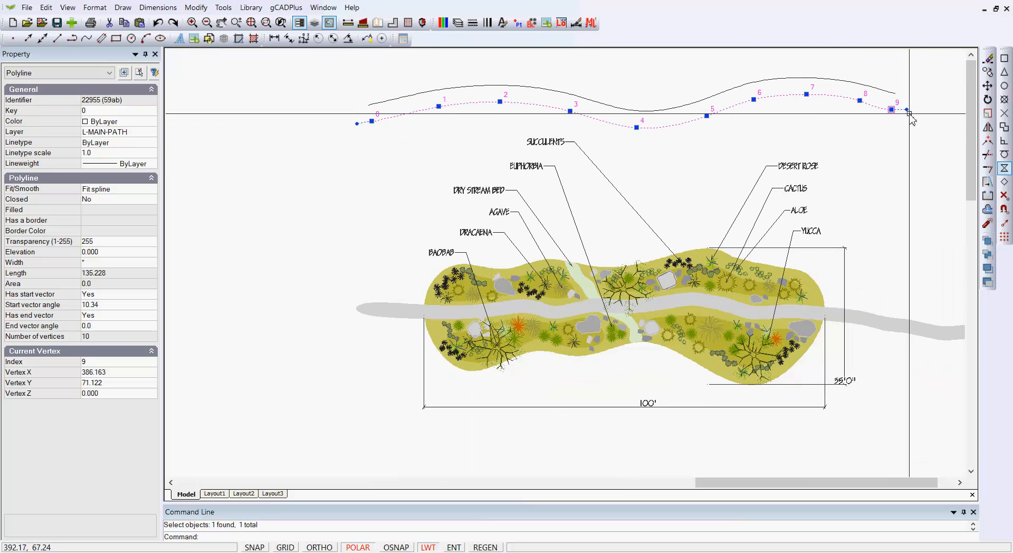
scroll(908, 109, up, 4)
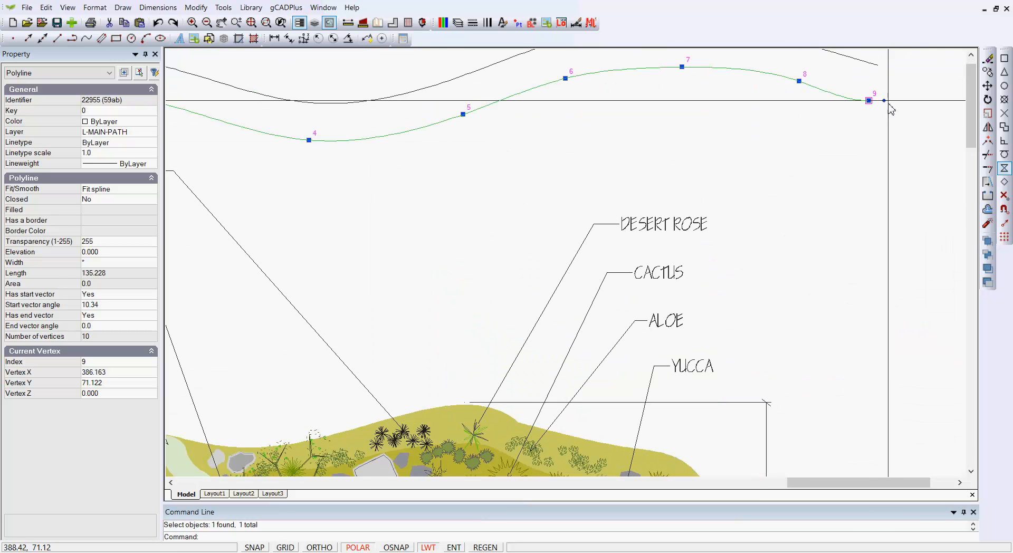
click(888, 106)
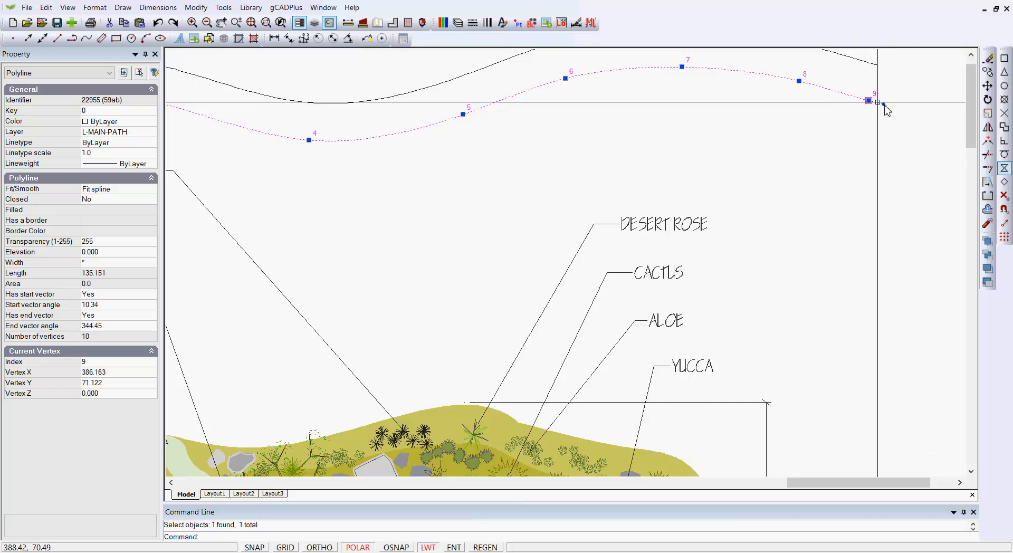
scroll(920, 162, down, 1)
scroll(919, 162, down, 1)
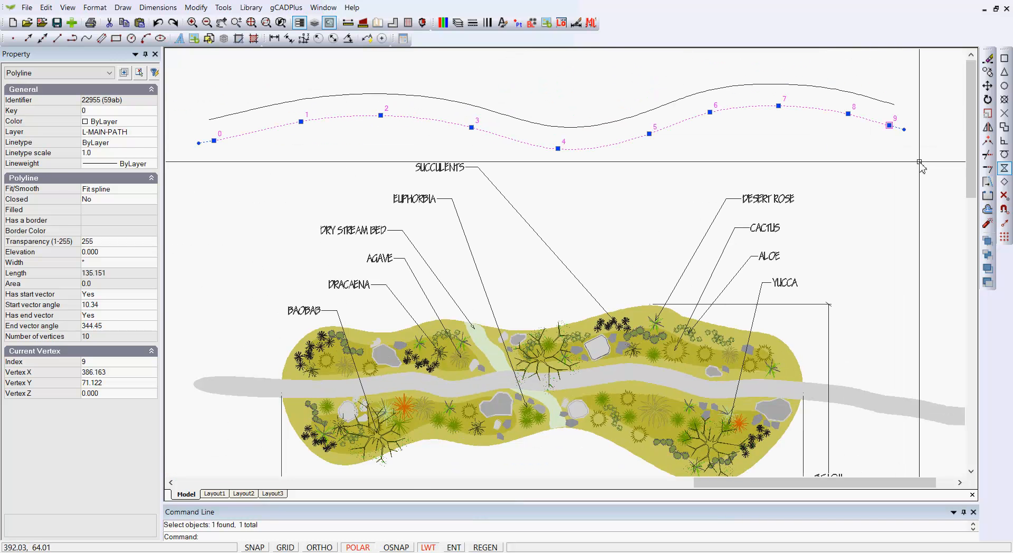
key(Escape)
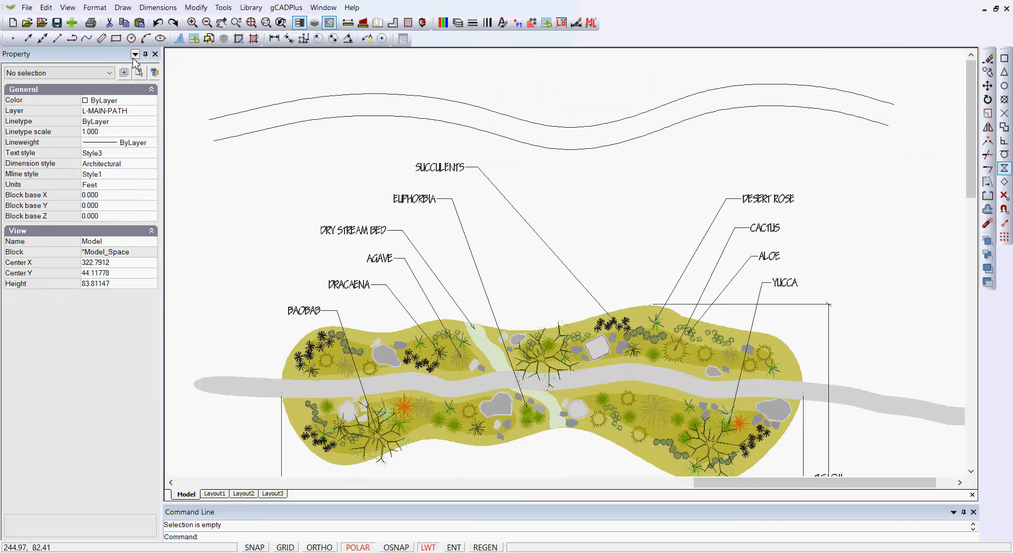
- Draw a line joining the right-hand endpoints of the two parallel curves
click(123, 8)
click(138, 21)
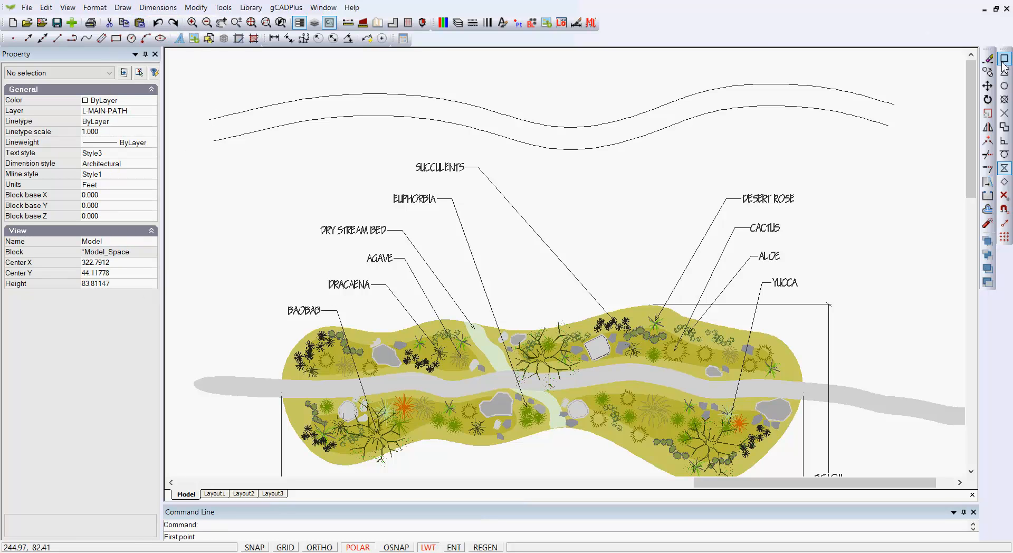
click(894, 104)
click(890, 125)
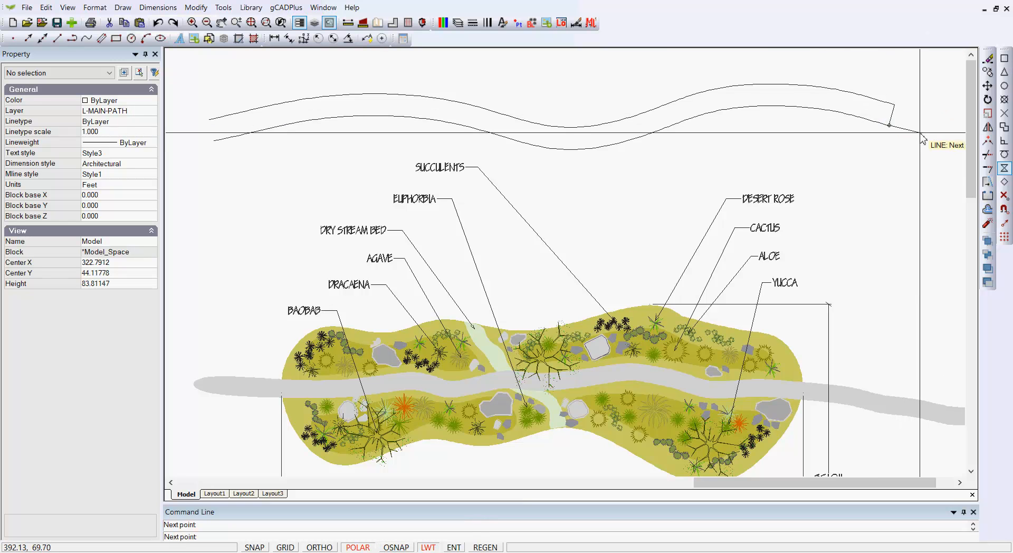
right_click(968, 133)
click(933, 141)
- Close the path outline with a line joining the left-hand endpoints of the two curves
right_click(932, 139)
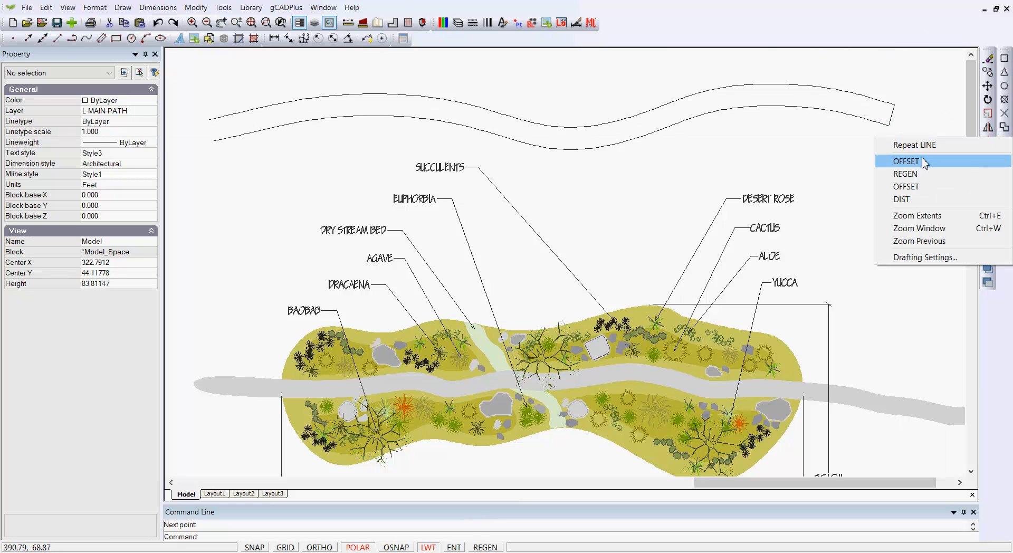
click(922, 147)
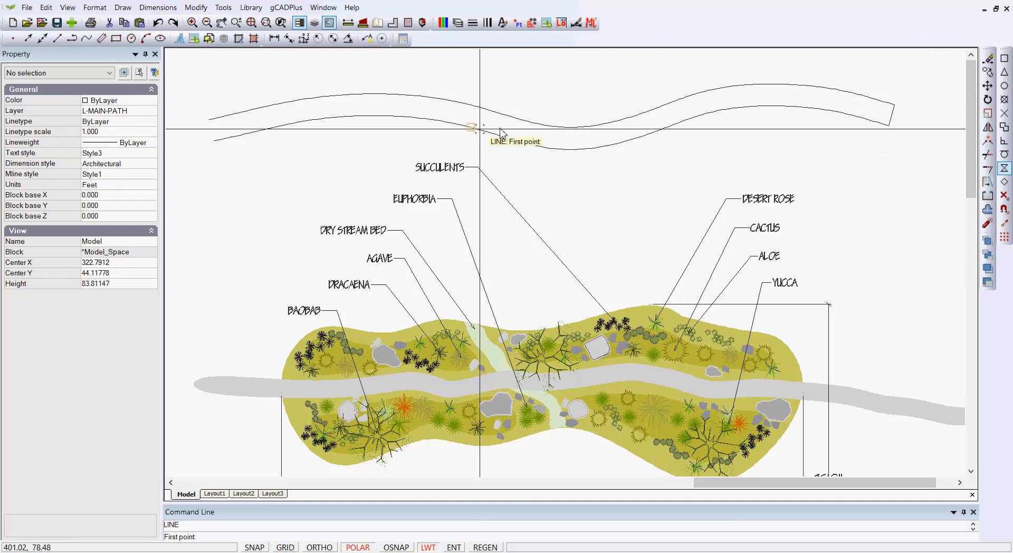
click(227, 123)
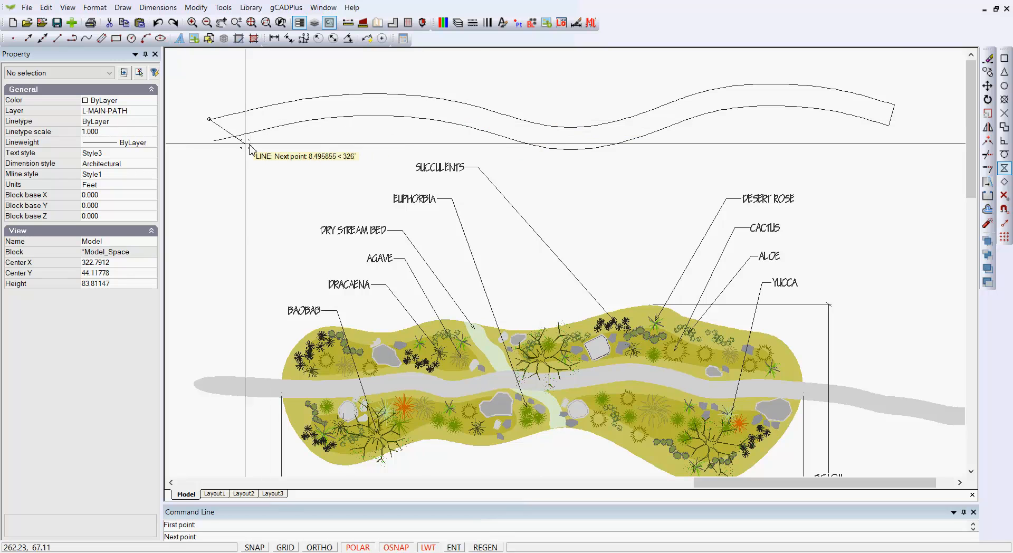
click(213, 140)
right_click(237, 156)
click(274, 159)
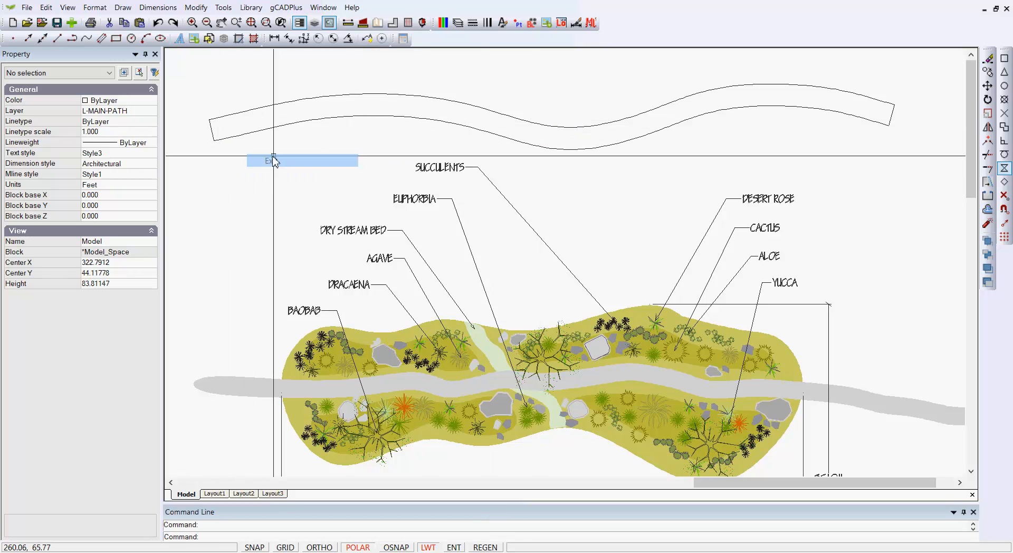
- Check the existing path's colour, then fill the closed path outline above the planting bed with a SOLID hatch
click(246, 383)
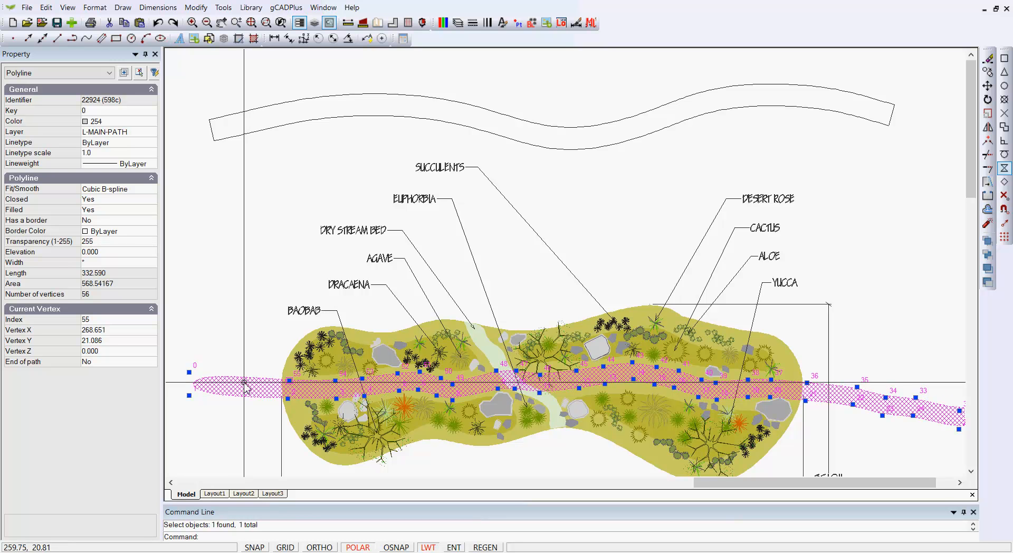
key(Escape)
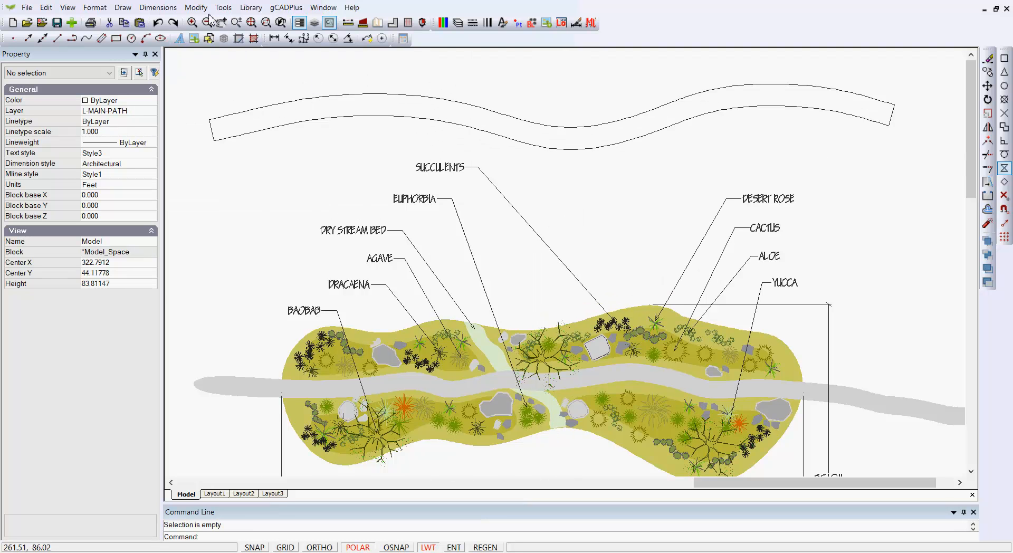
click(124, 8)
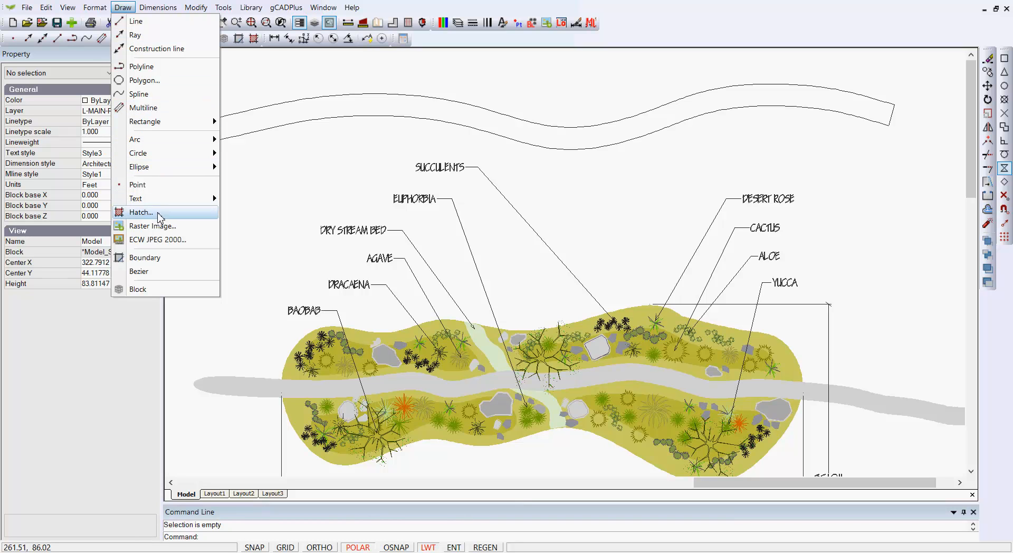
click(139, 211)
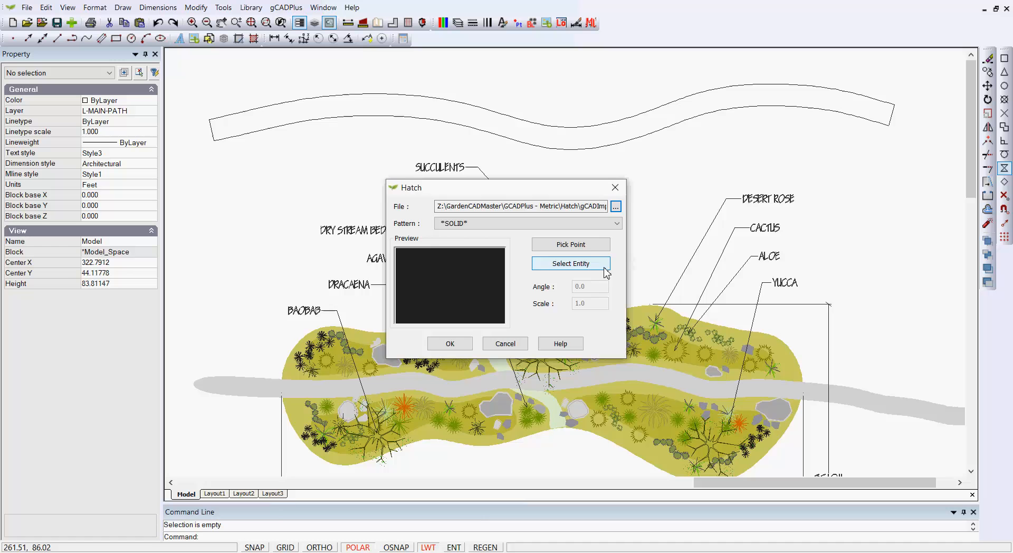
click(571, 245)
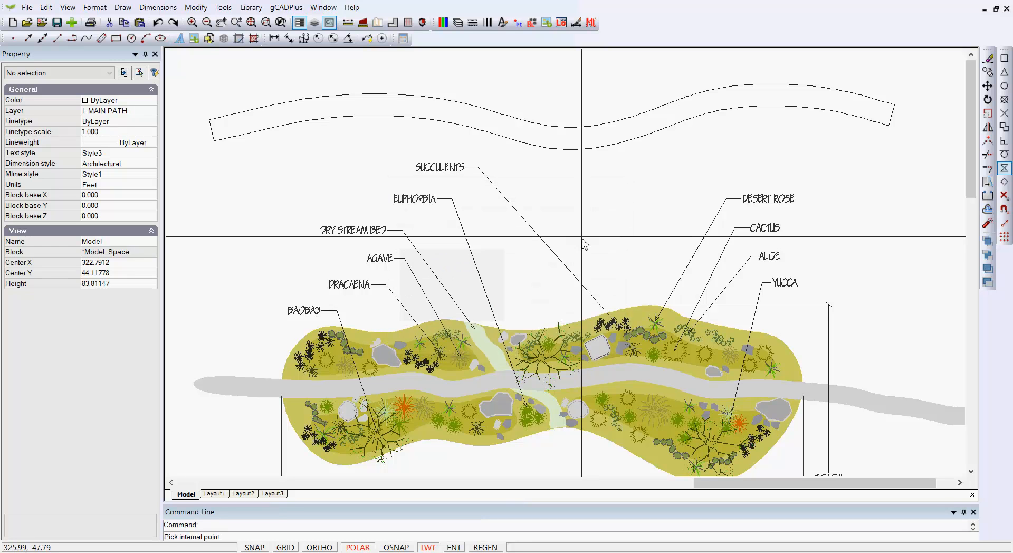
click(575, 139)
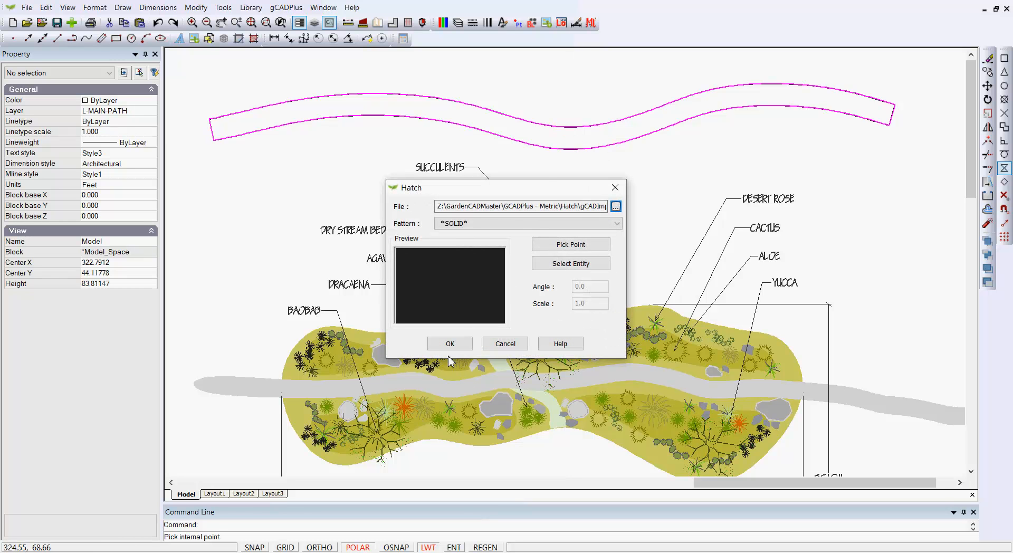
click(450, 344)
- Set the new path hatch's color to 254, matching the existing path through the planting bed
click(538, 139)
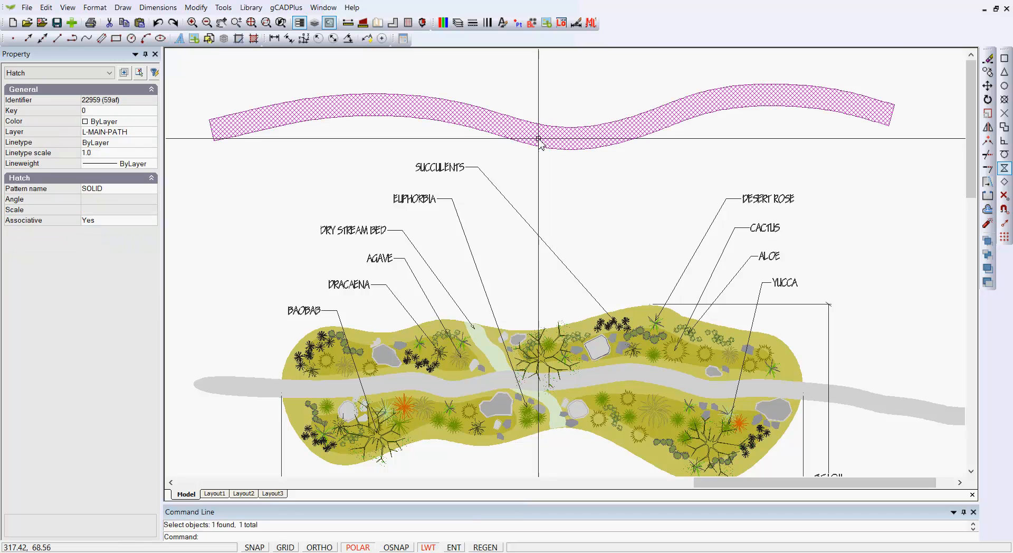
click(155, 121)
click(152, 123)
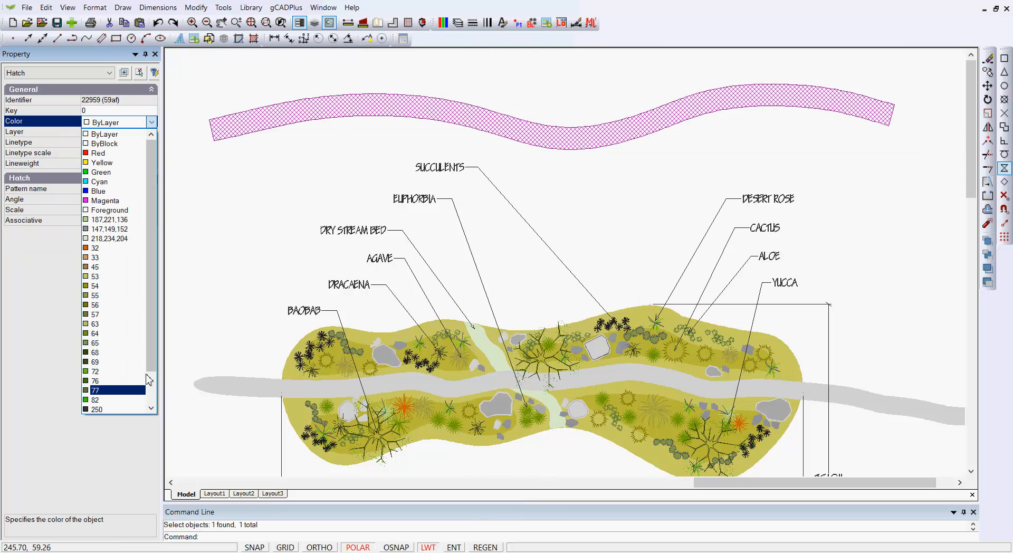
scroll(149, 380, down, 2)
click(105, 407)
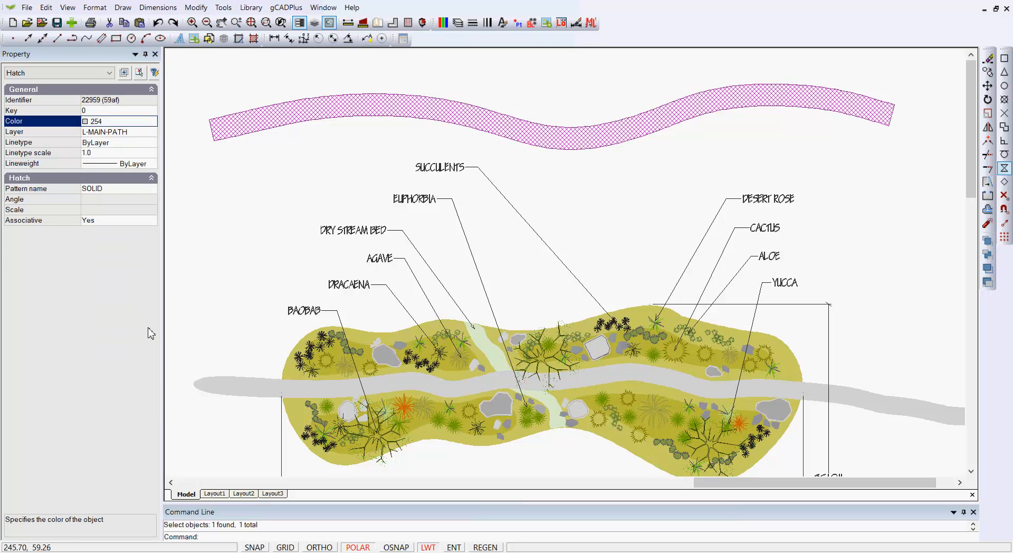
key(Escape)
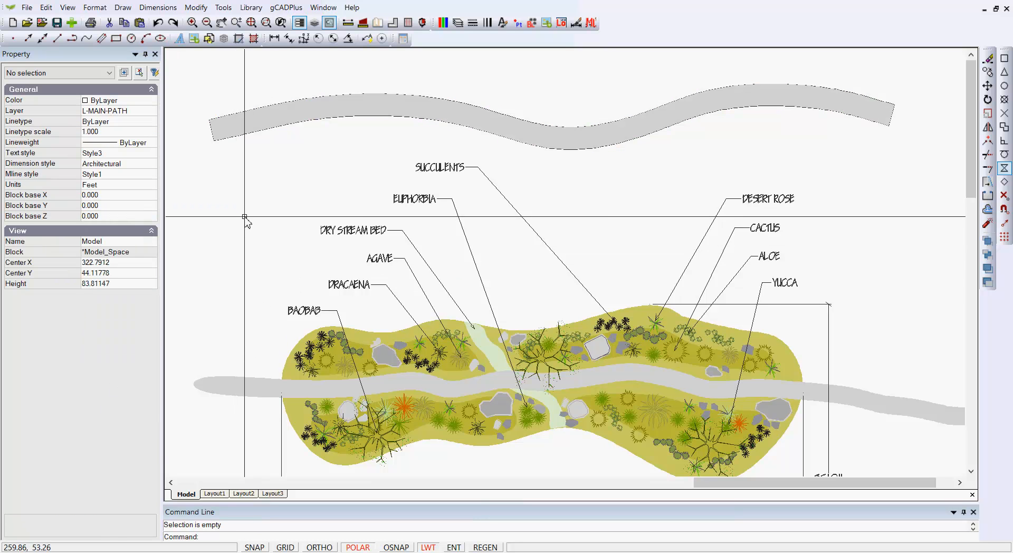
- Examine the filled path's edges up close and compare the whole path with the existing one through the planting bed
scroll(244, 216, down, 1)
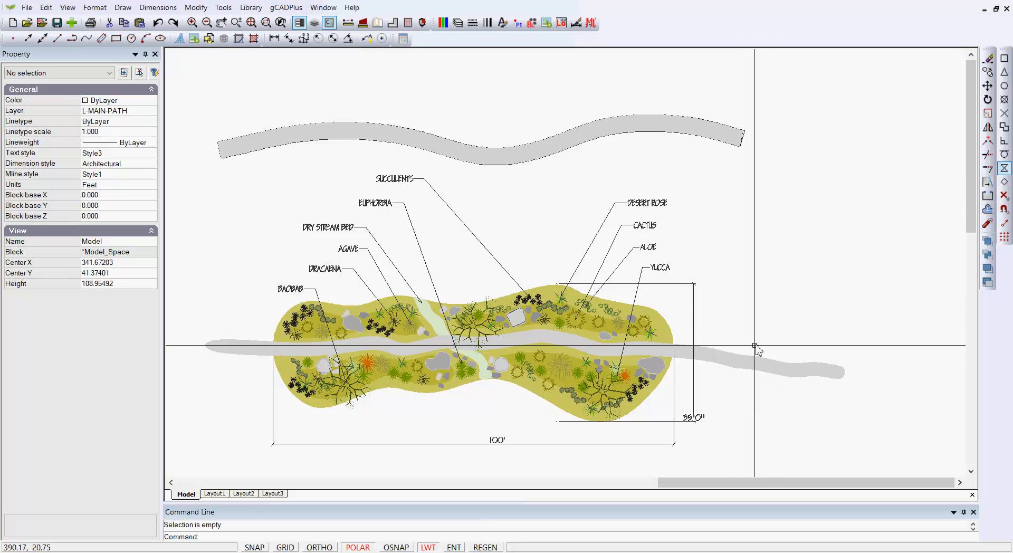
scroll(609, 149, up, 2)
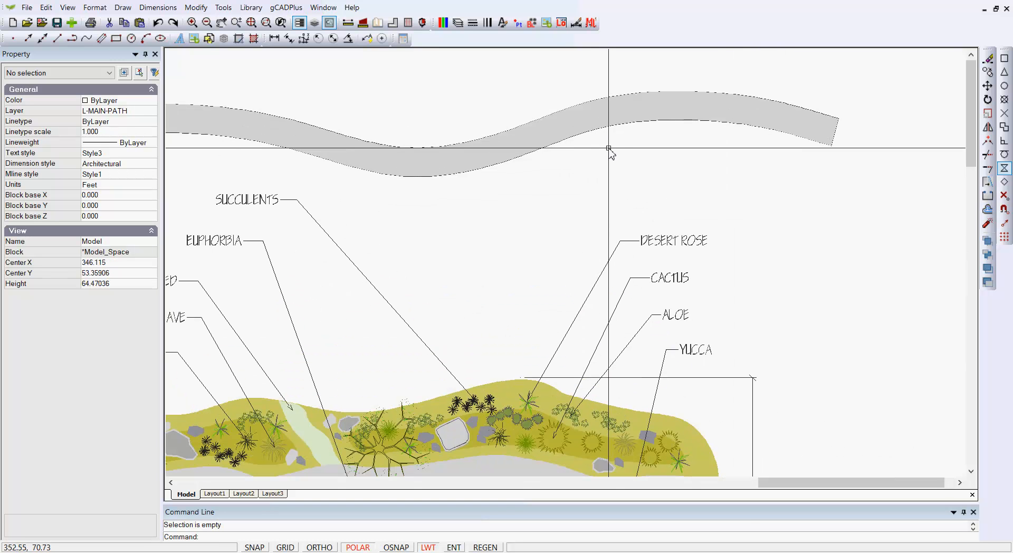
scroll(607, 151, up, 1)
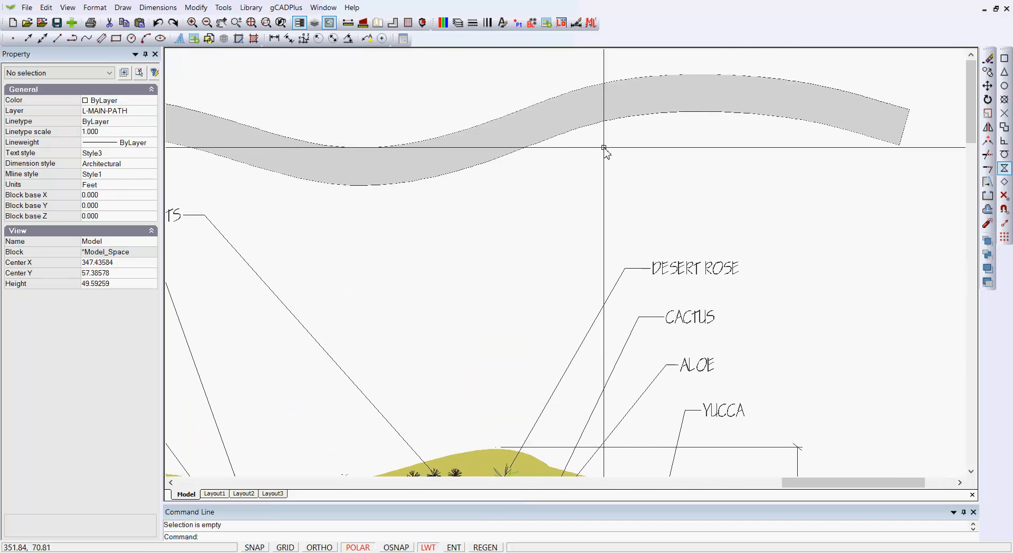
scroll(503, 130, up, 3)
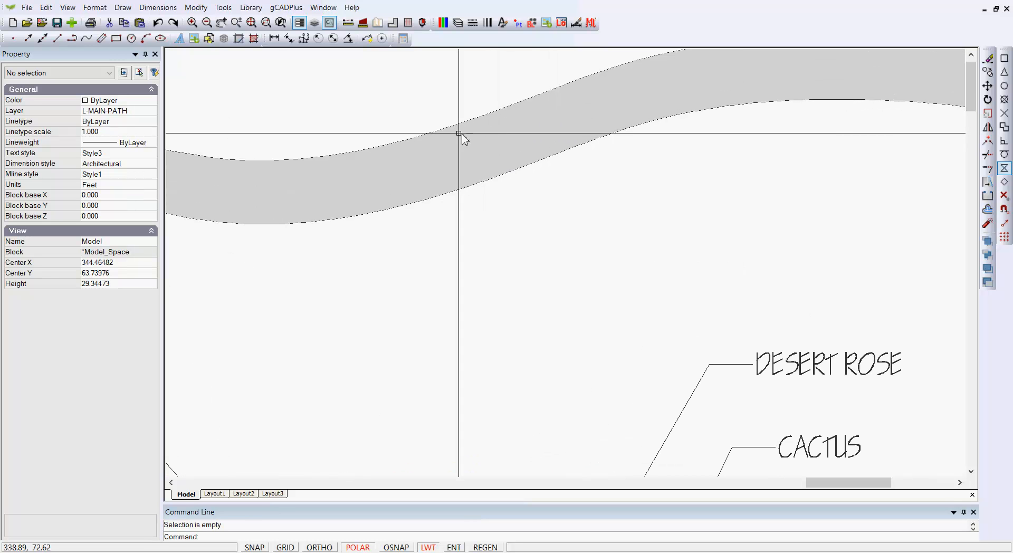
scroll(495, 122, down, 3)
scroll(494, 123, down, 2)
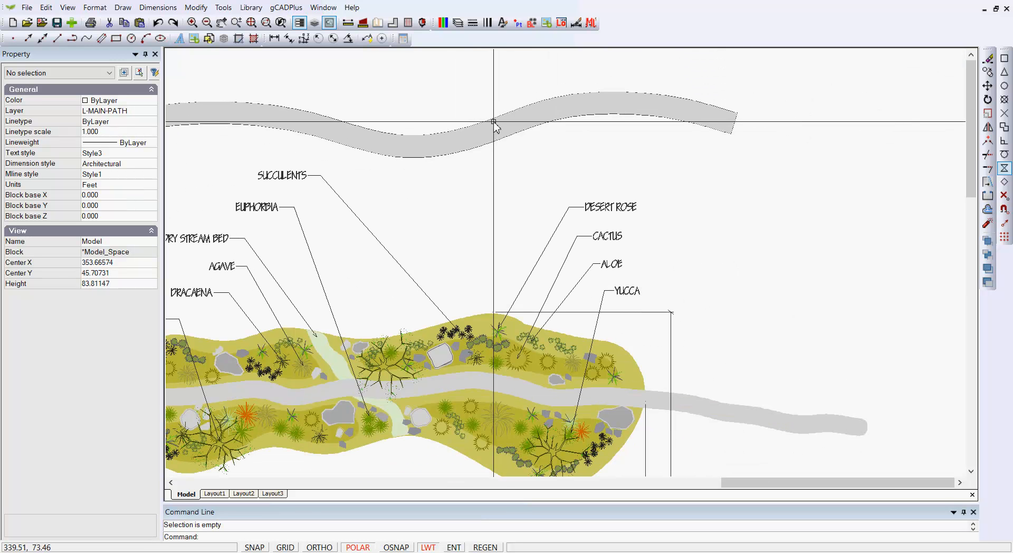
scroll(495, 122, down, 1)
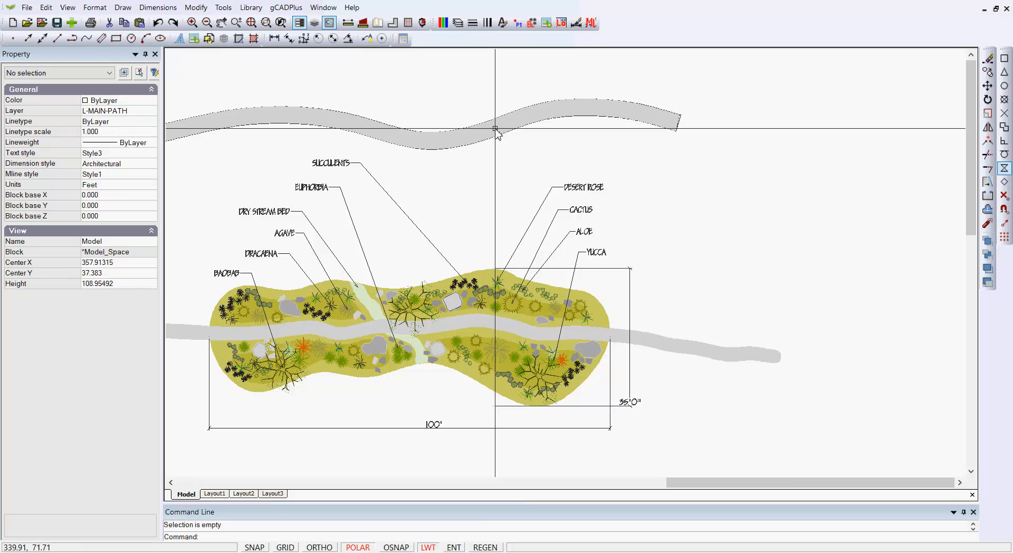
scroll(512, 135, up, 3)
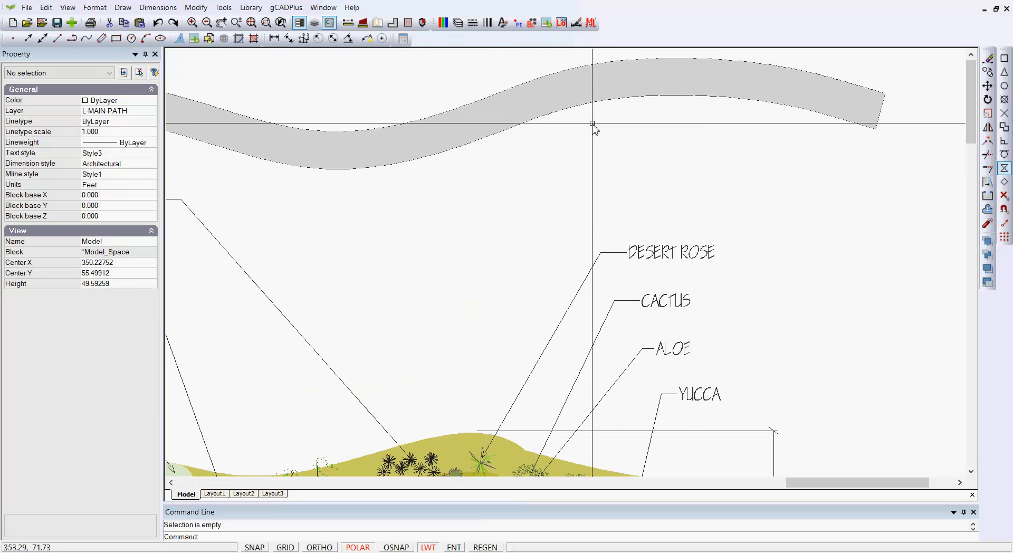
- Select the new path's hatch and edge curves together to check their shared properties and object types, then clear the selection
click(564, 105)
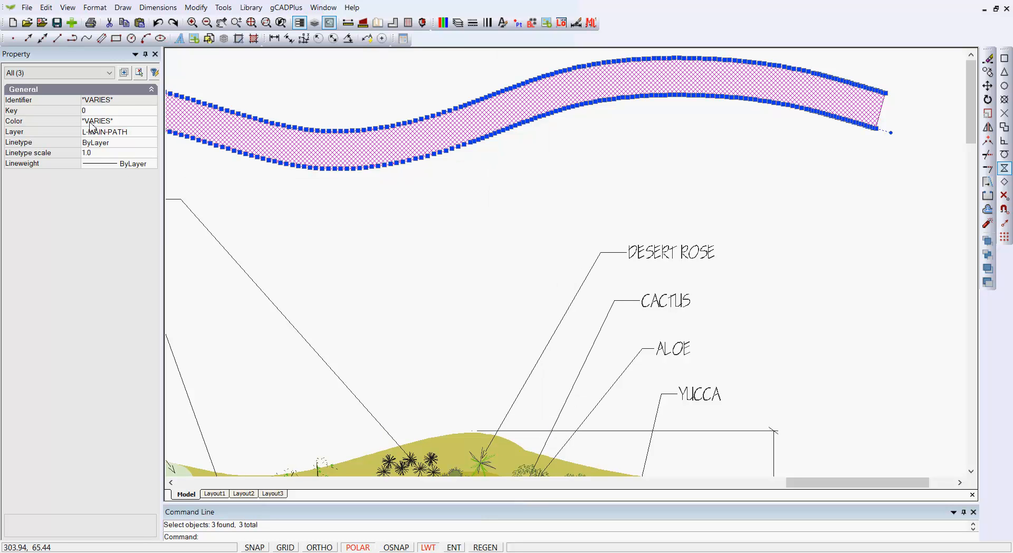
click(111, 73)
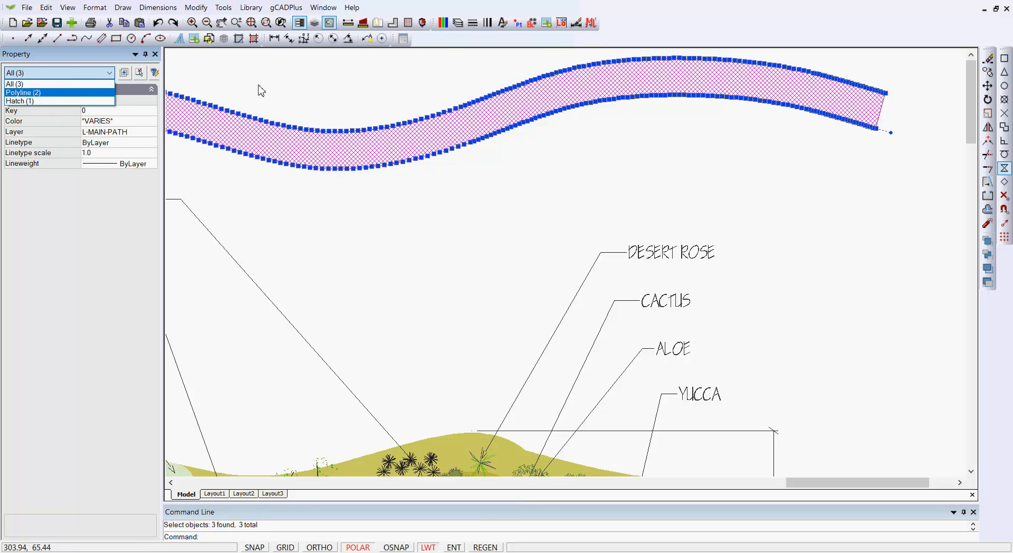
click(355, 89)
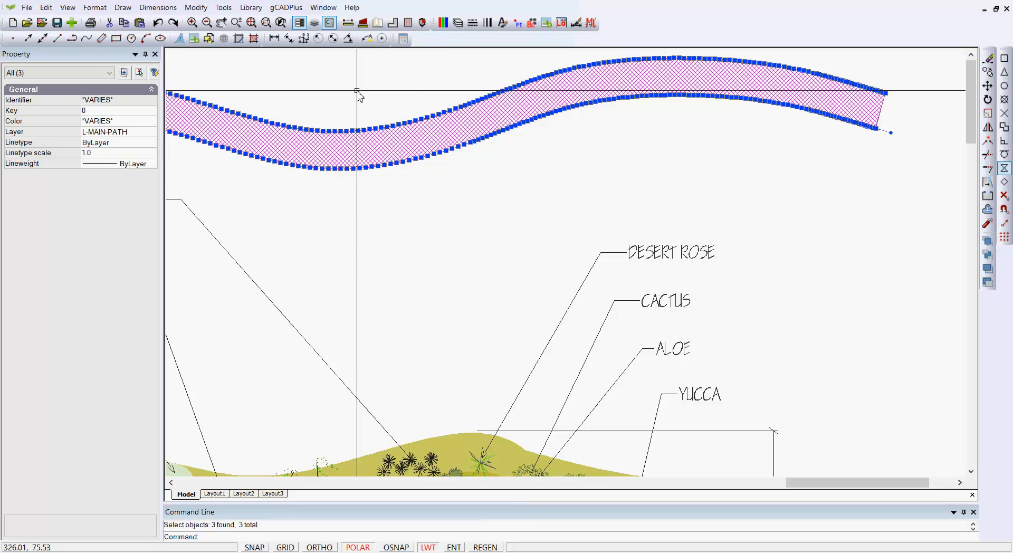
right_click(357, 90)
click(364, 106)
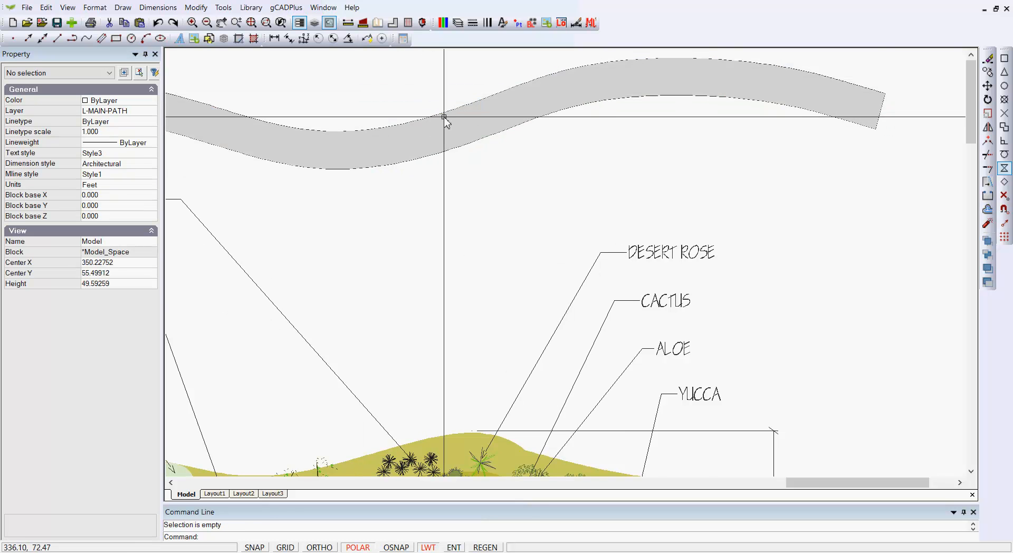
scroll(444, 117, up, 2)
scroll(443, 117, down, 5)
scroll(443, 117, down, 1)
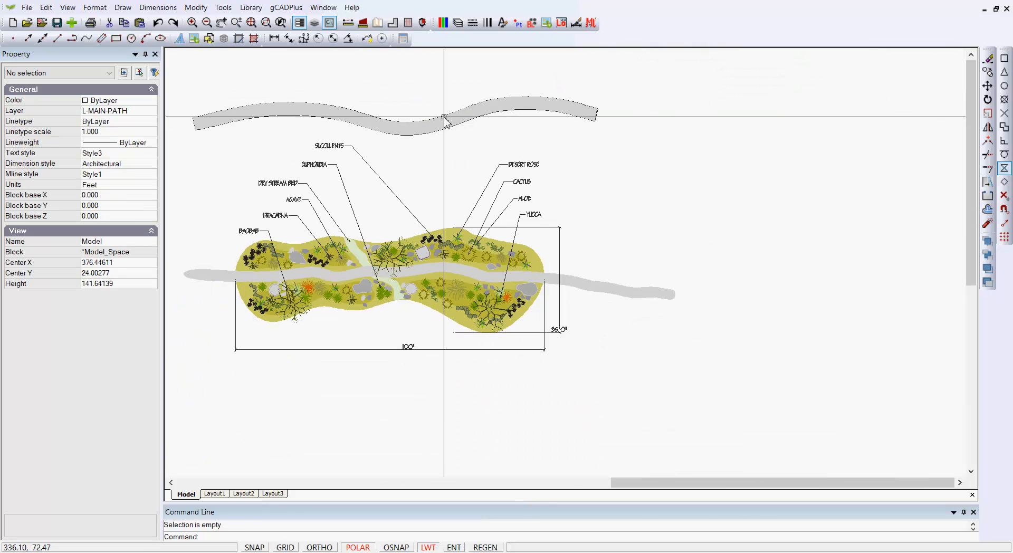
middle_drag(430, 159, 489, 154)
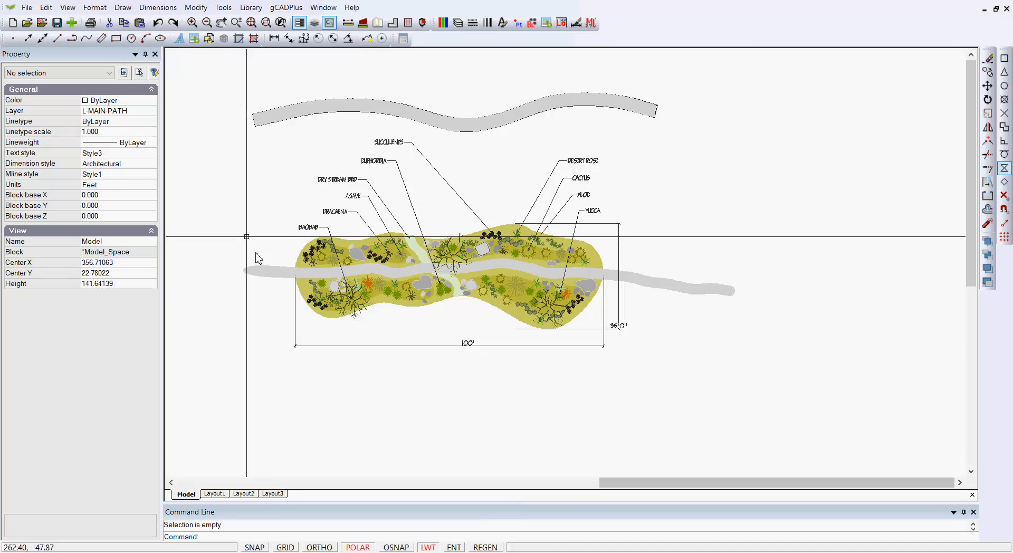
- Add a new layout to the drawing in the layouts manager
click(97, 13)
click(113, 150)
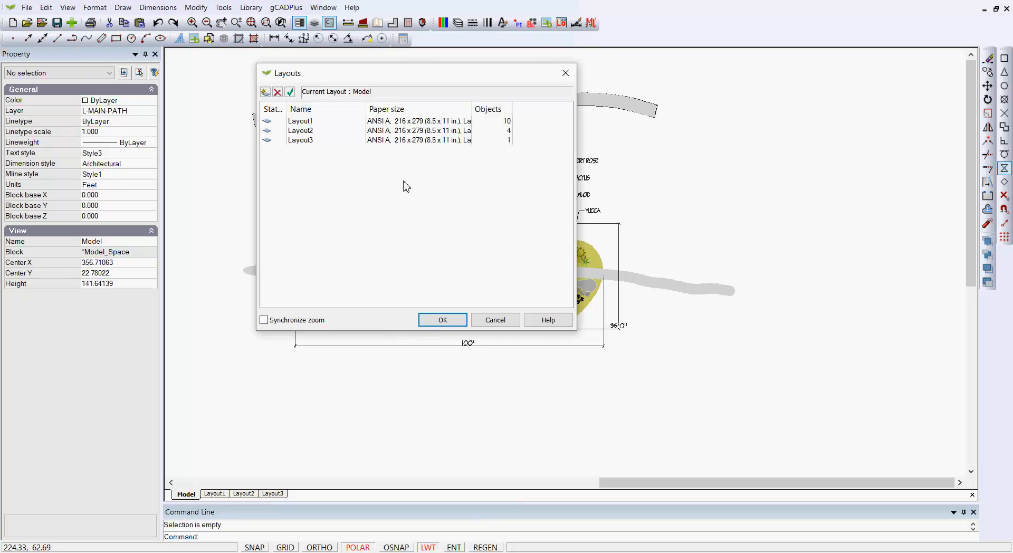
click(265, 93)
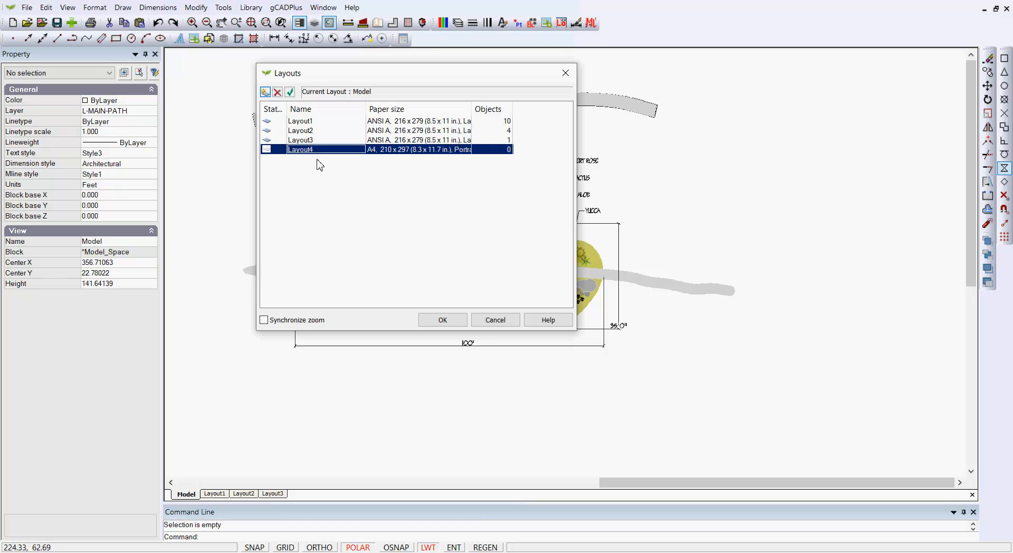
- Set the new layout's paper size to ARCH A, 229 x 305 (9 x 12 in.), in landscape orientation, and open that layout
click(456, 150)
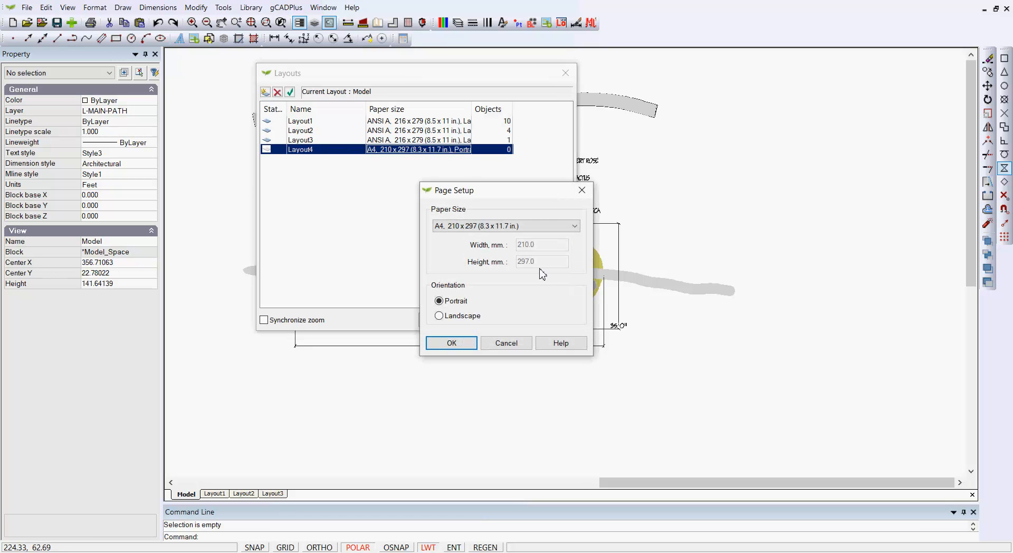
click(574, 231)
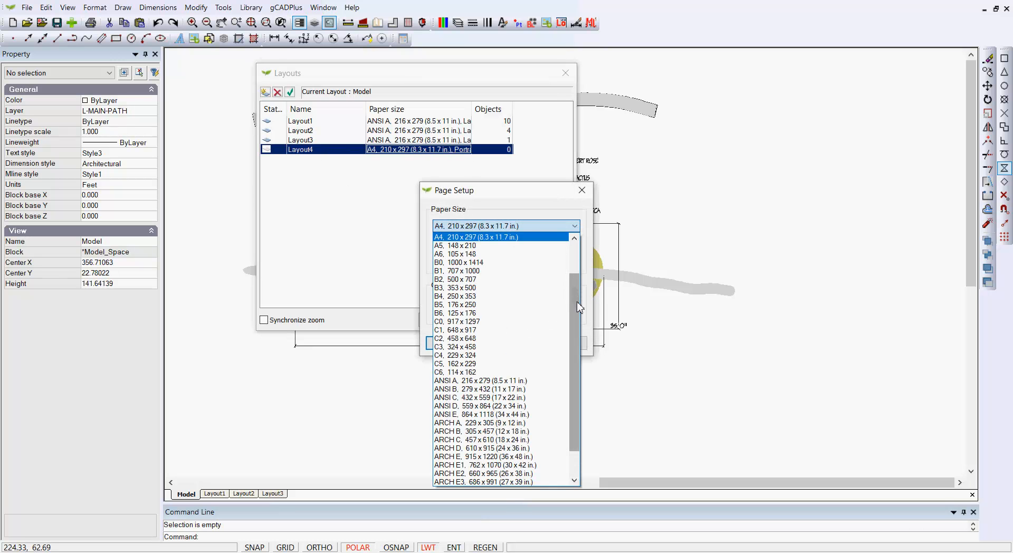
click(525, 422)
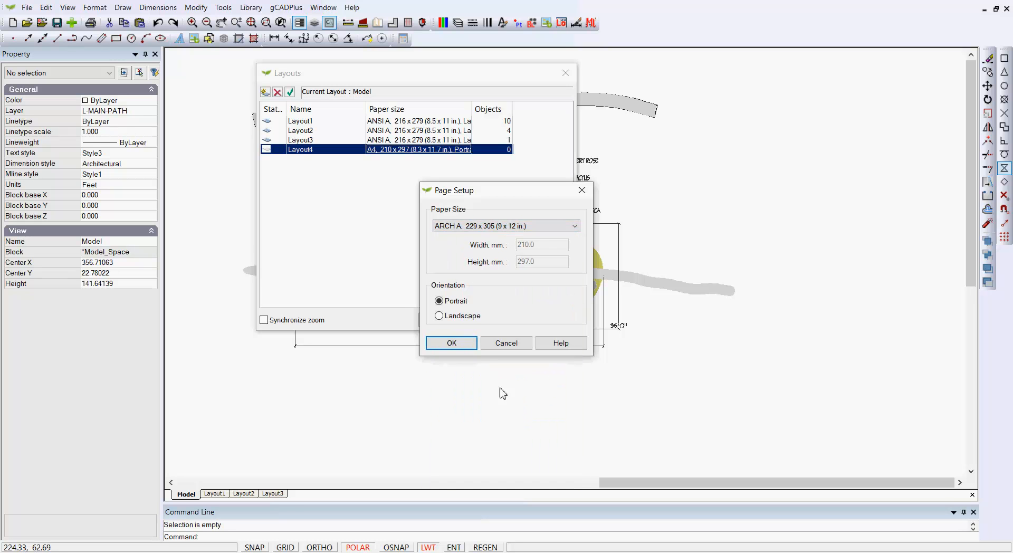
click(440, 316)
click(451, 343)
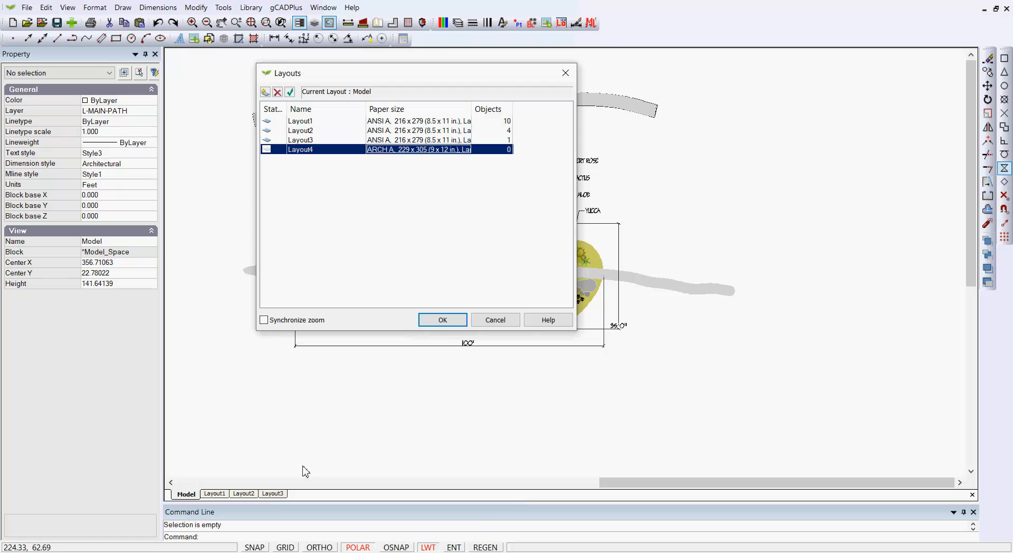
click(443, 319)
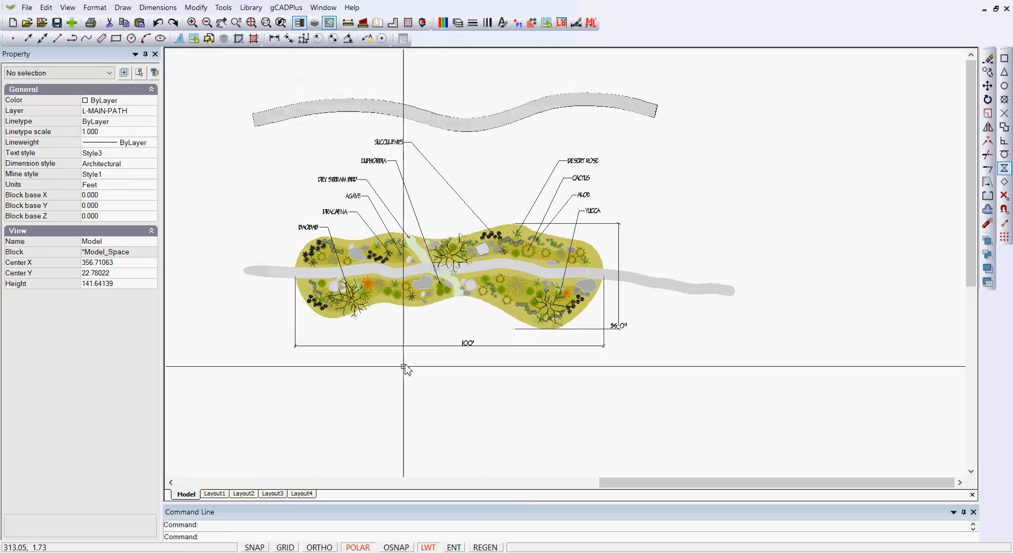
click(305, 494)
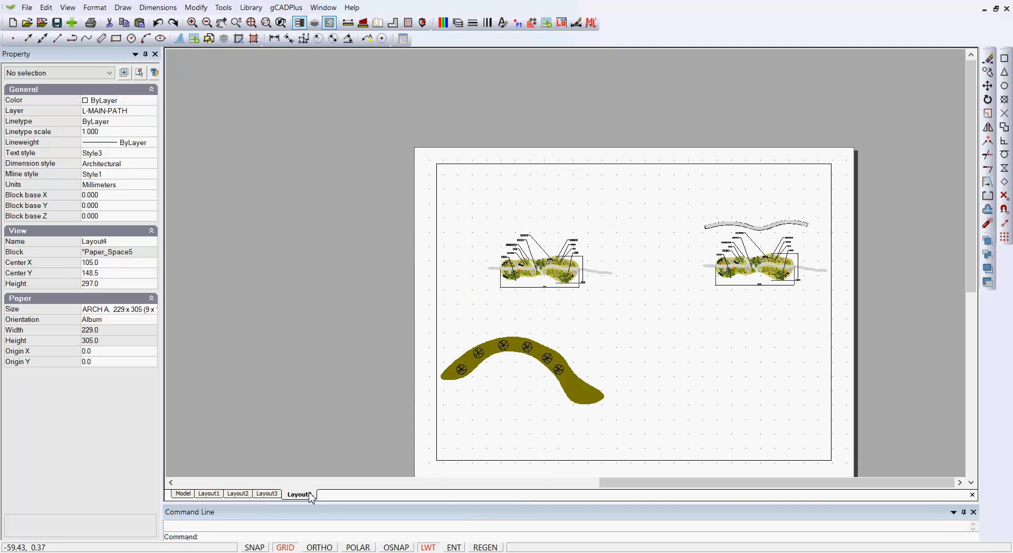
- Try to rename Layout4 in the layouts manager
right_click(306, 495)
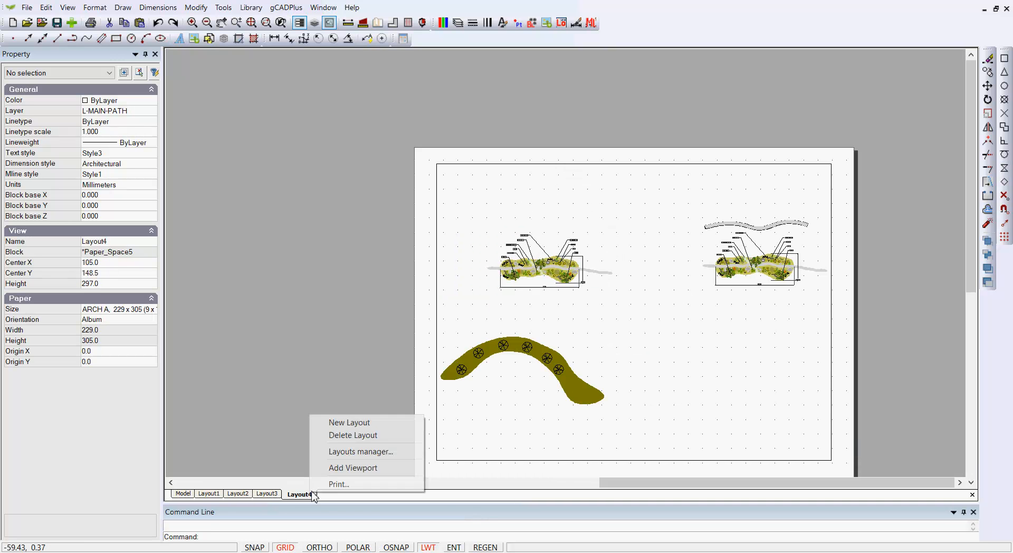
click(373, 453)
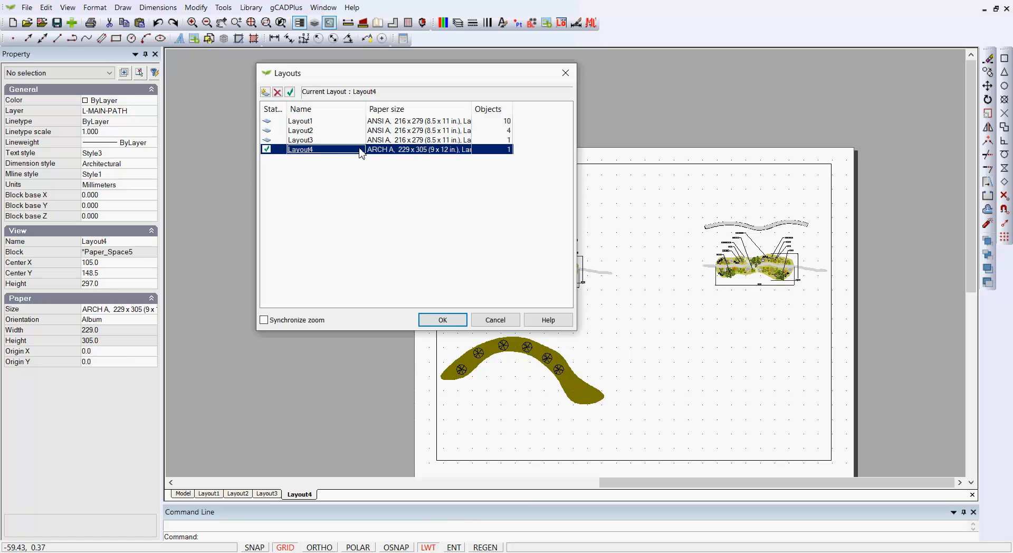
click(318, 150)
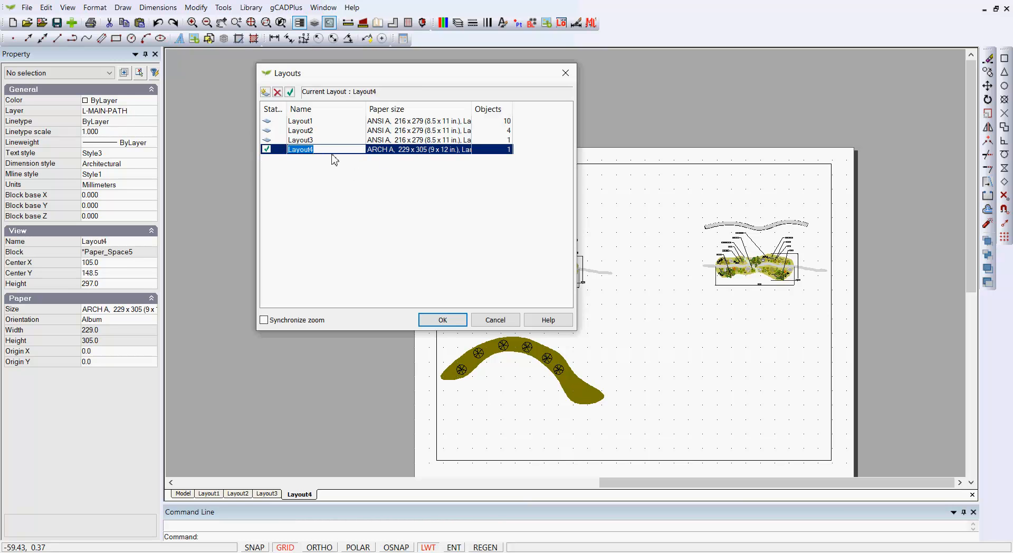
key(BackSpace)
click(444, 319)
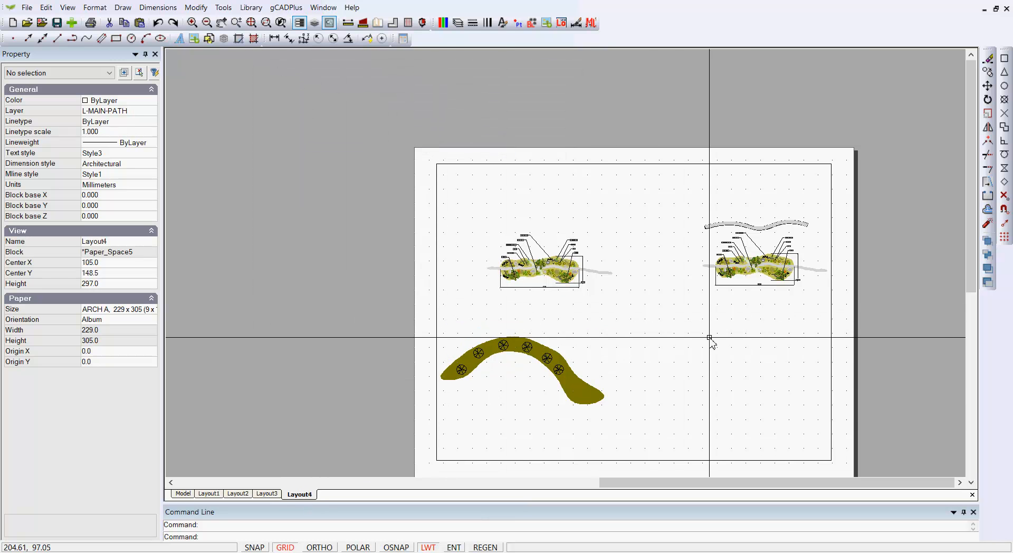
- Shrink the layout viewport's model-space frame and centre it on the garden plan with the new curved path above, applying it to the layout
click(685, 333)
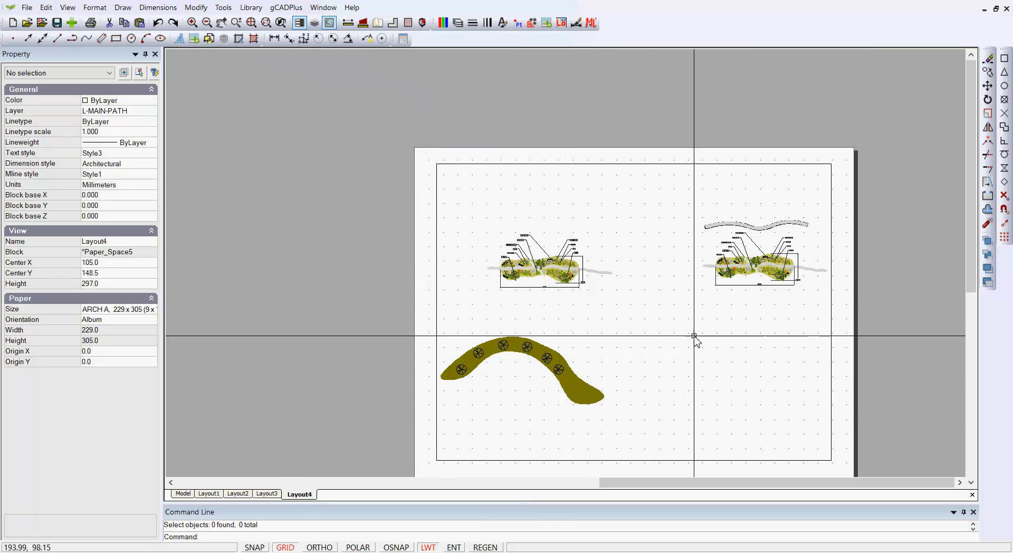
double_click(695, 336)
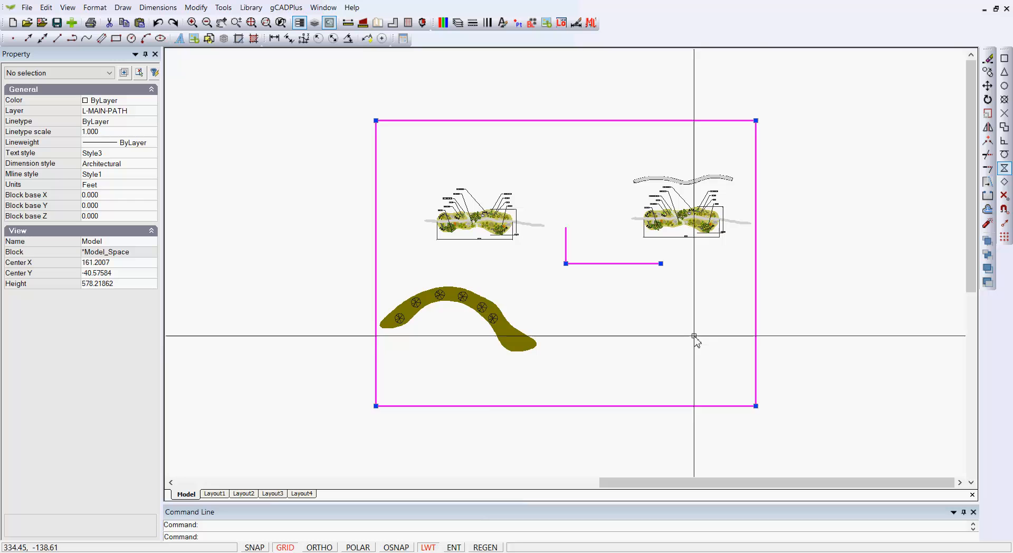
click(756, 120)
click(628, 231)
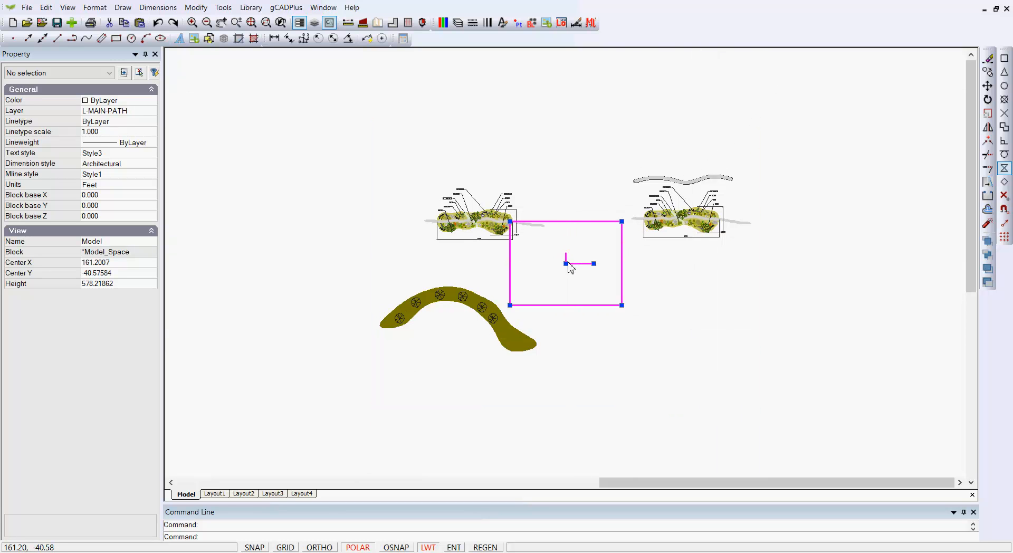
click(566, 263)
click(686, 204)
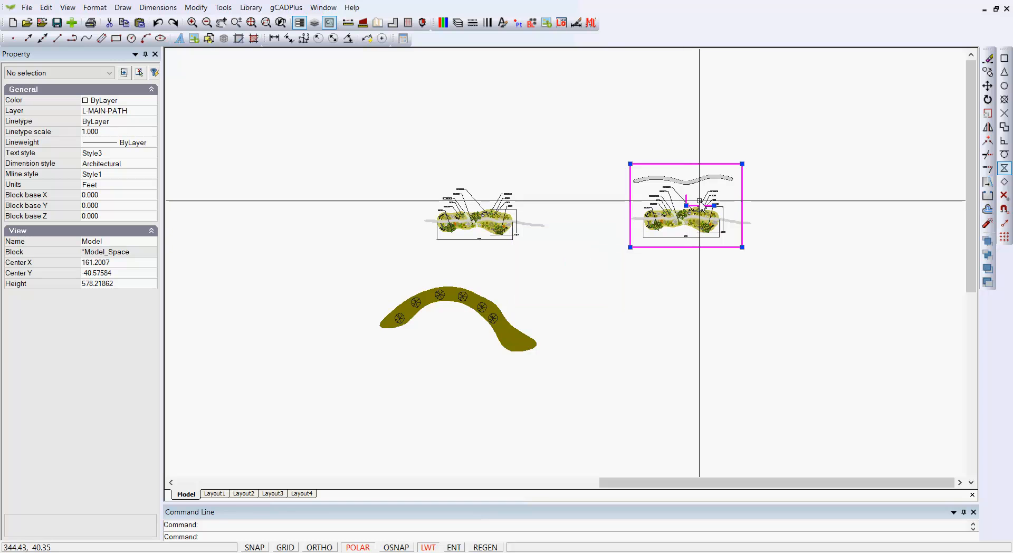
right_click(701, 192)
click(721, 199)
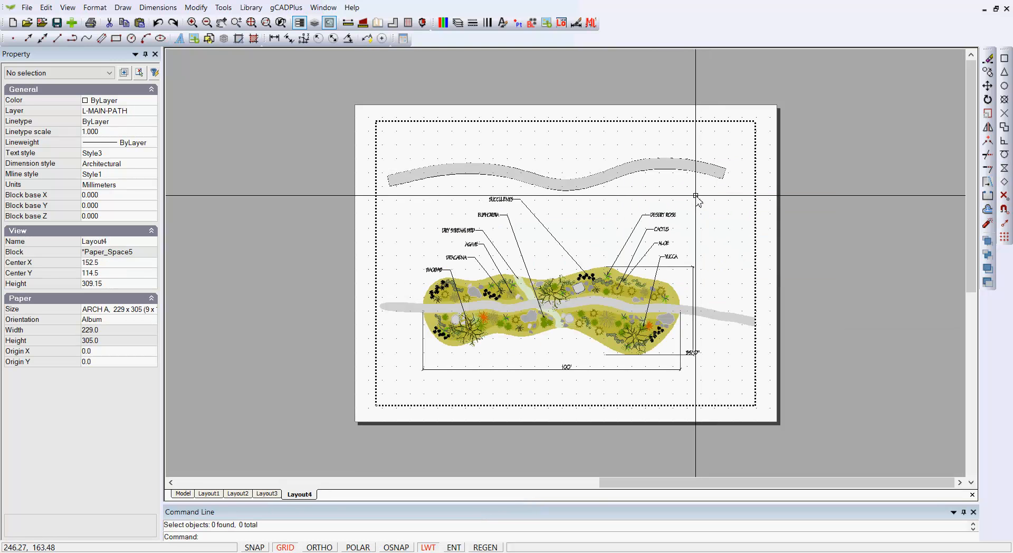
- Stretch two opposite corners of the viewport outward to nearly fill the sheet, about 297 mm wide by 223 mm high
click(756, 131)
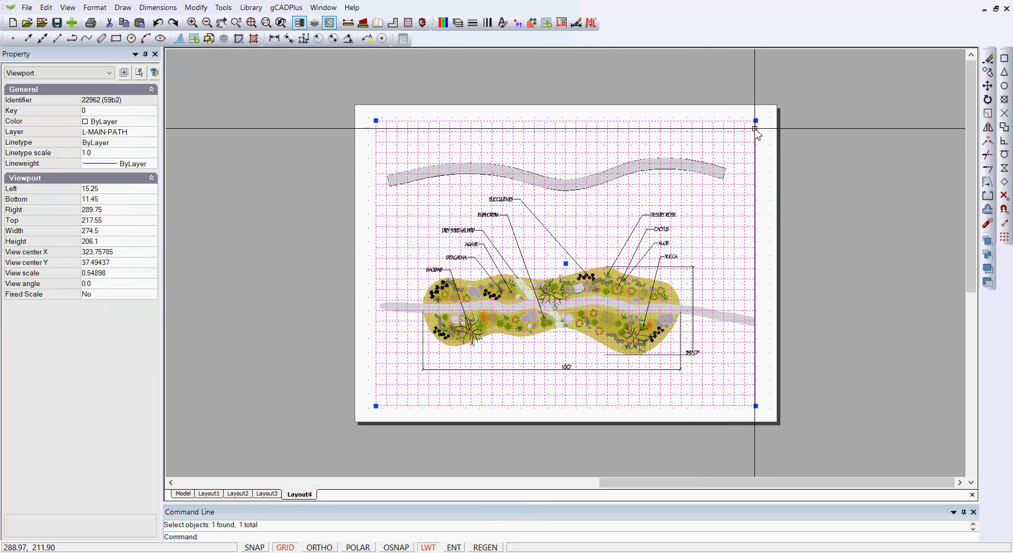
click(756, 120)
click(771, 109)
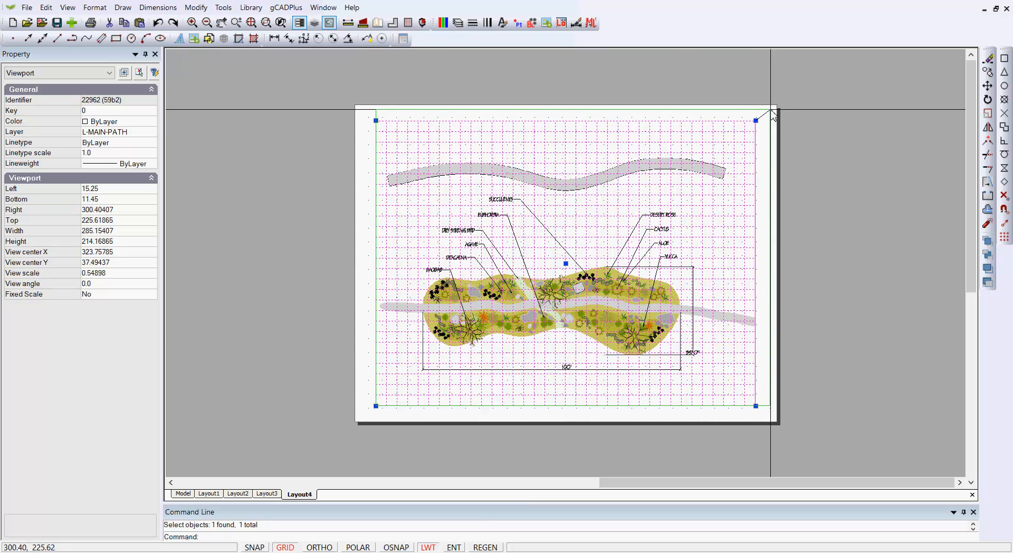
click(376, 406)
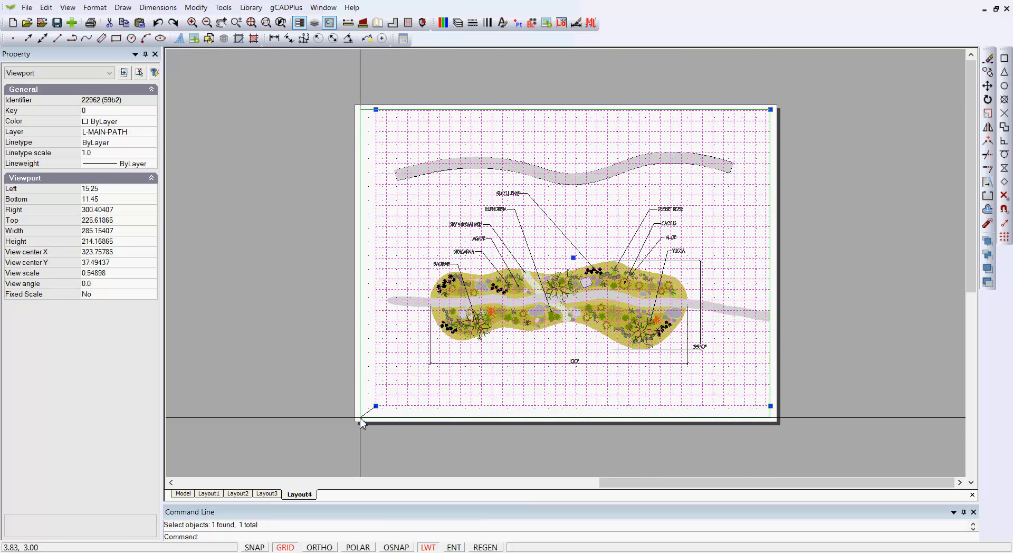
click(361, 418)
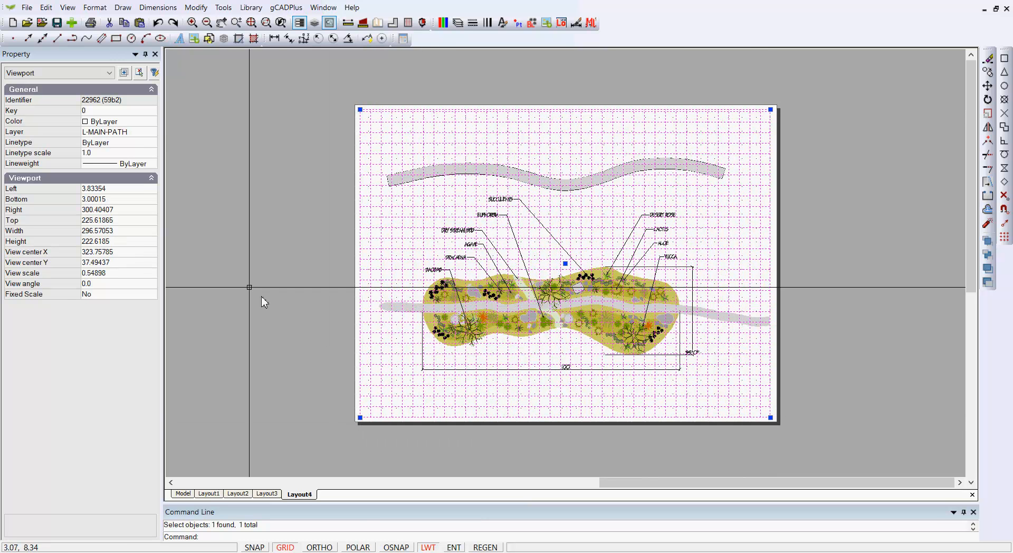
- Set the viewport's color to index color 255 and clear the selection
click(143, 121)
click(152, 122)
scroll(127, 316, down, 2)
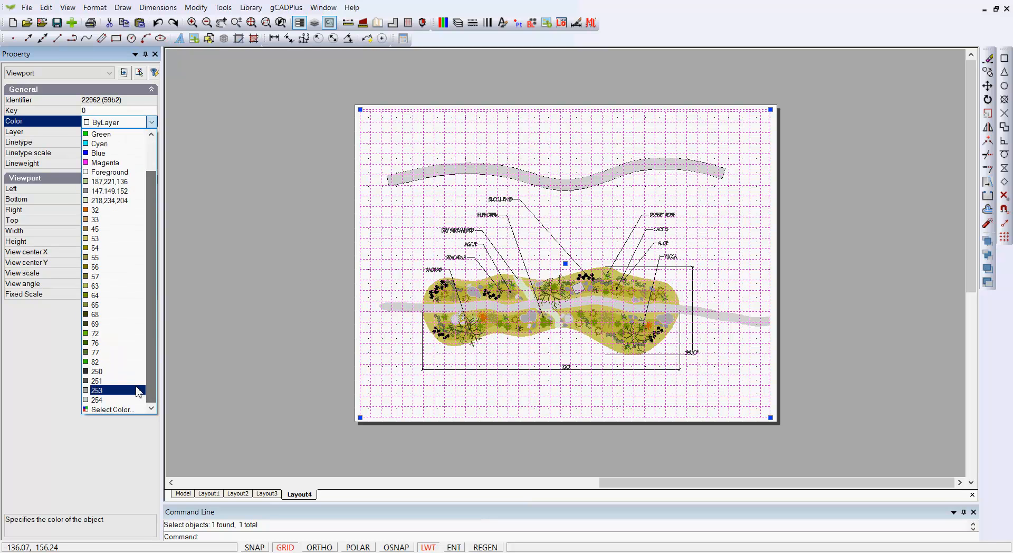
click(126, 409)
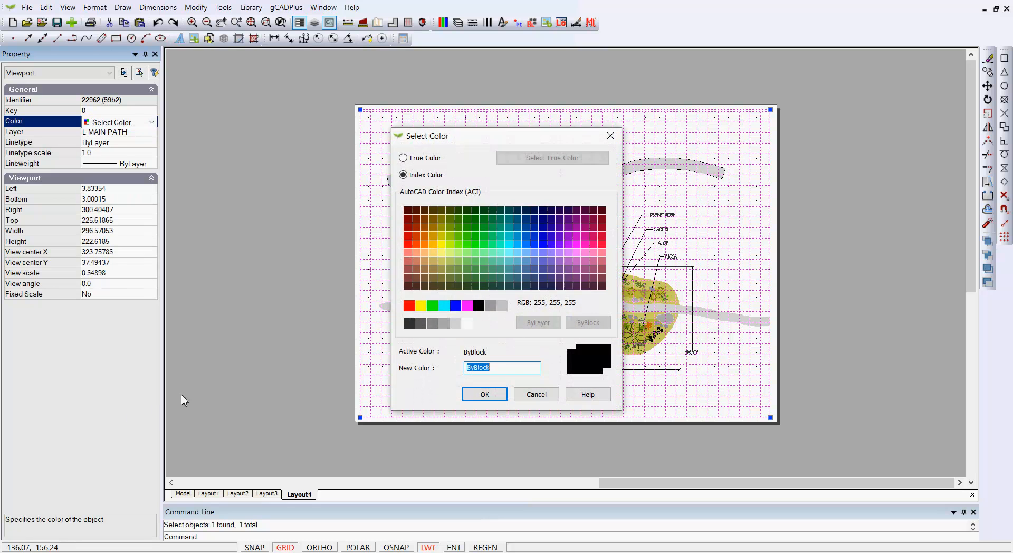
click(467, 324)
click(485, 395)
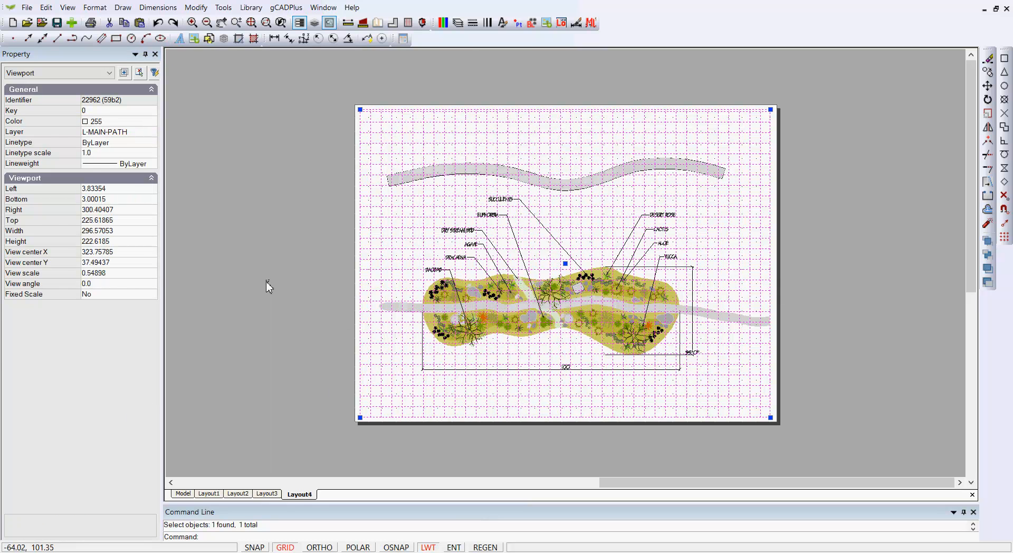
key(Escape)
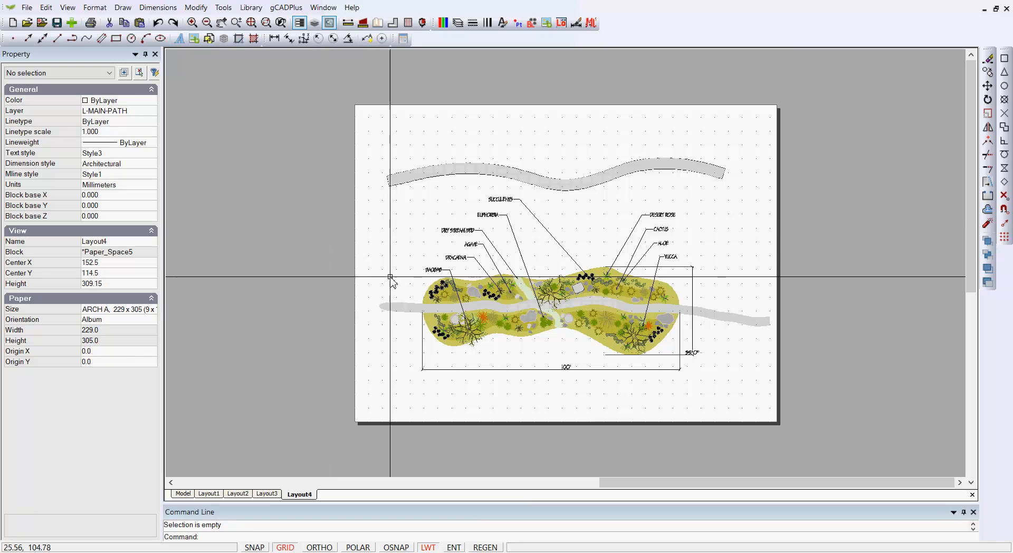
- Turn off the grid display on the layout sheet
click(287, 548)
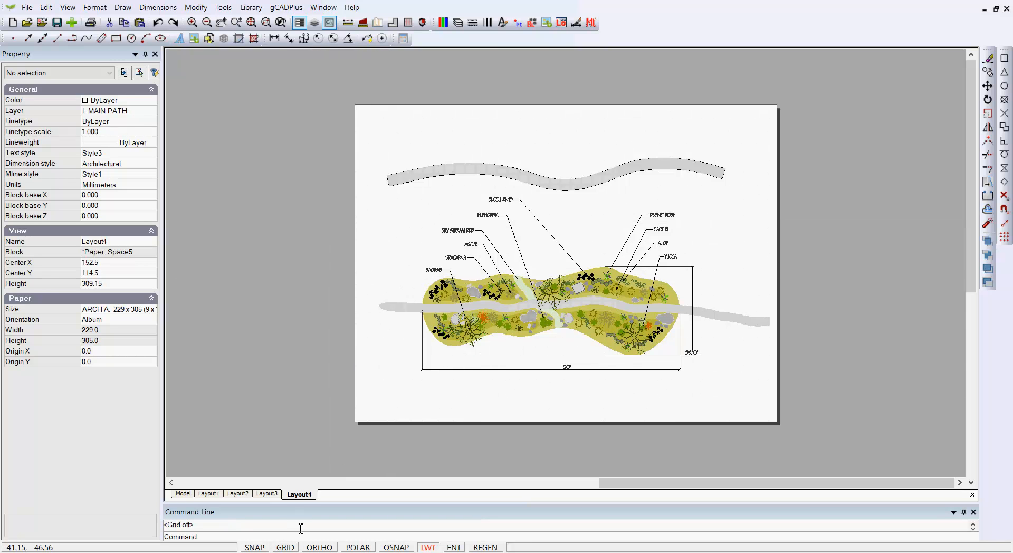
right_click(563, 221)
click(612, 248)
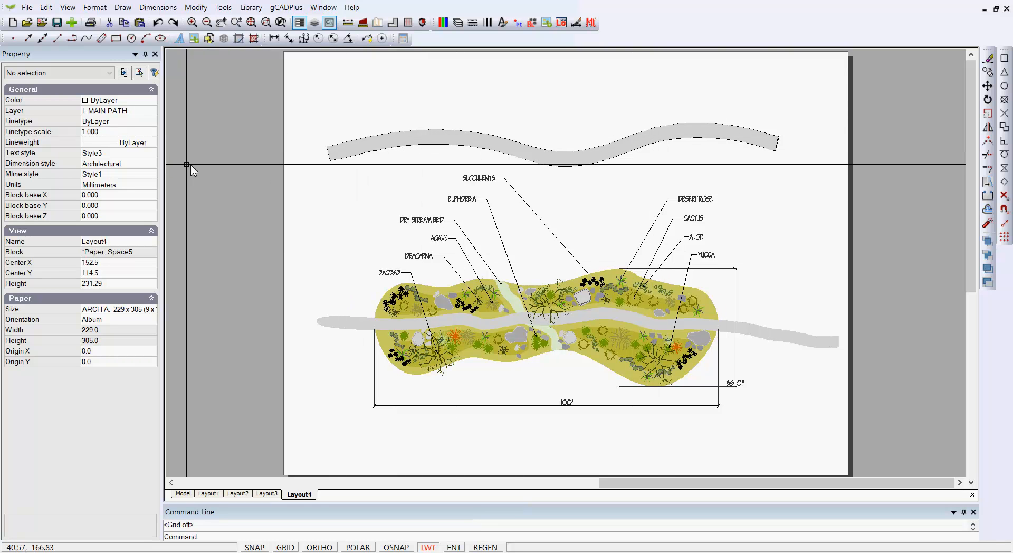
click(26, 9)
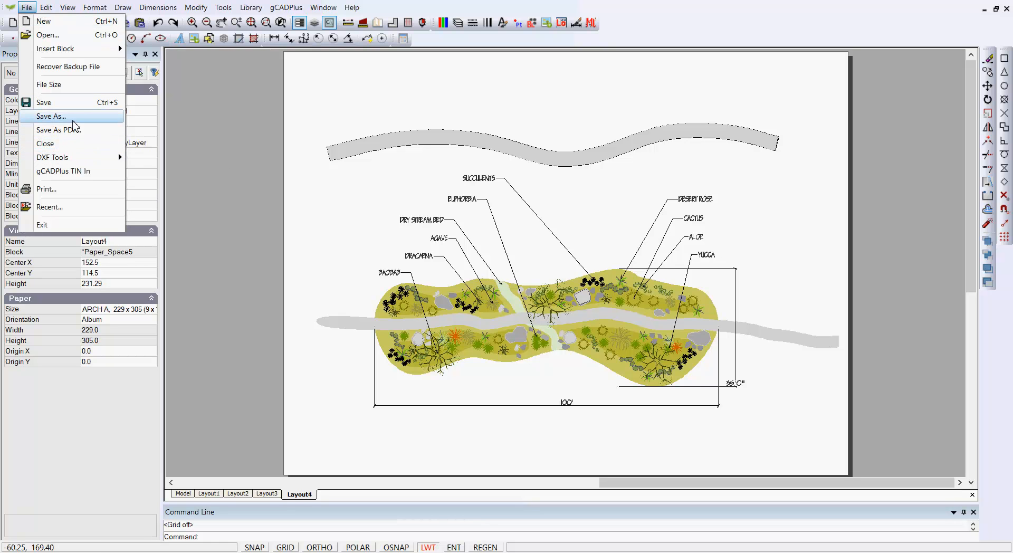
click(51, 117)
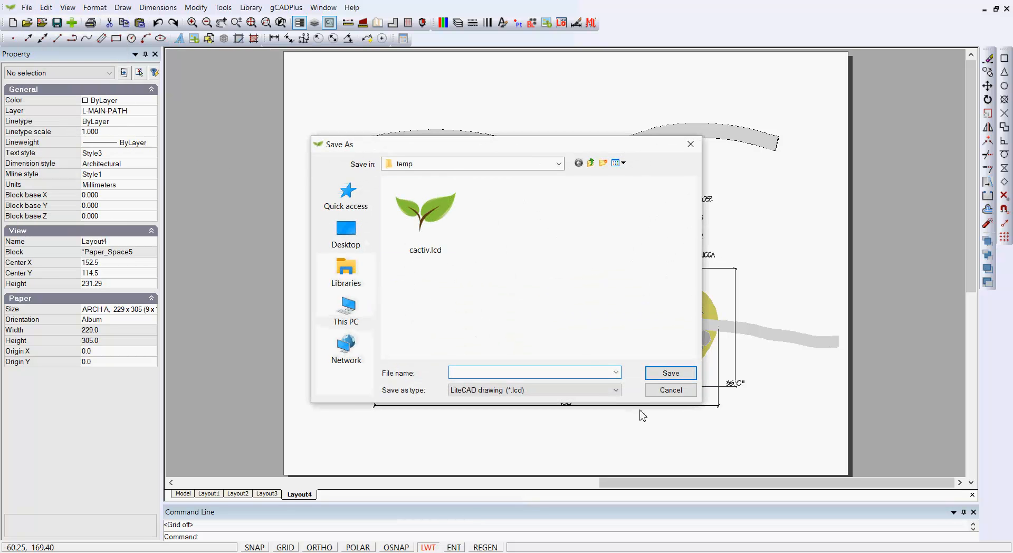
click(671, 390)
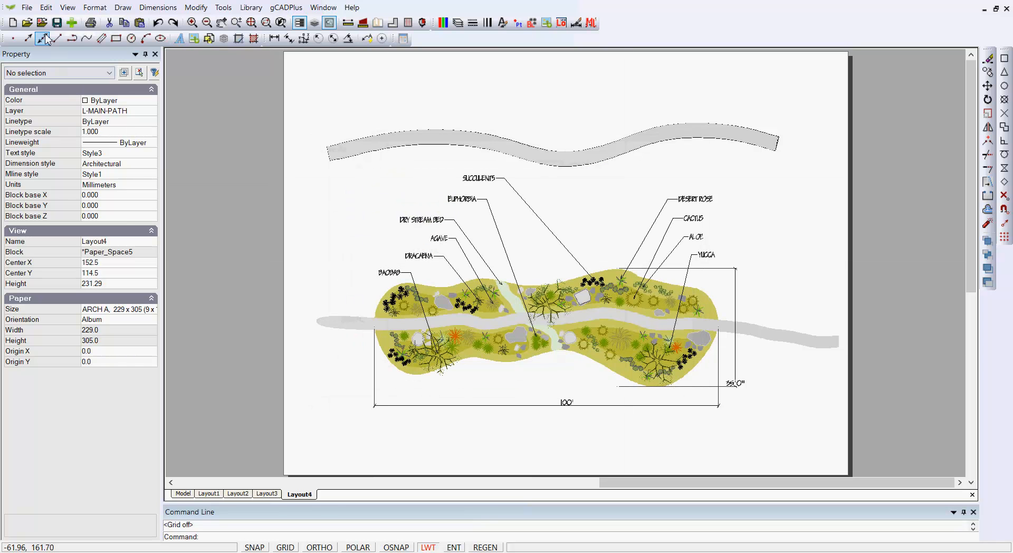
- Start a PDF export at Maximum level with a window area enclosing the curved path and most of the labelled garden plan
click(27, 7)
click(77, 135)
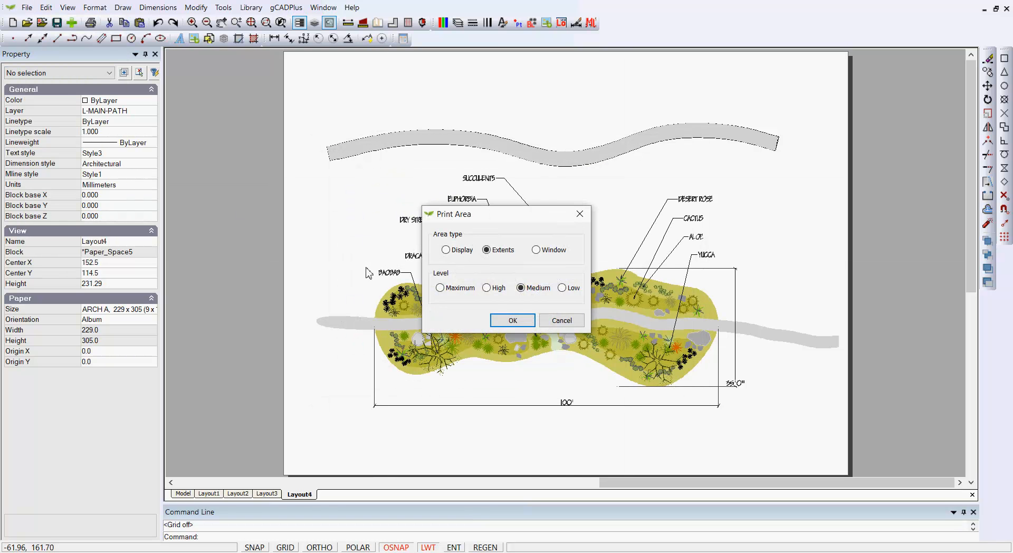
click(440, 288)
click(513, 321)
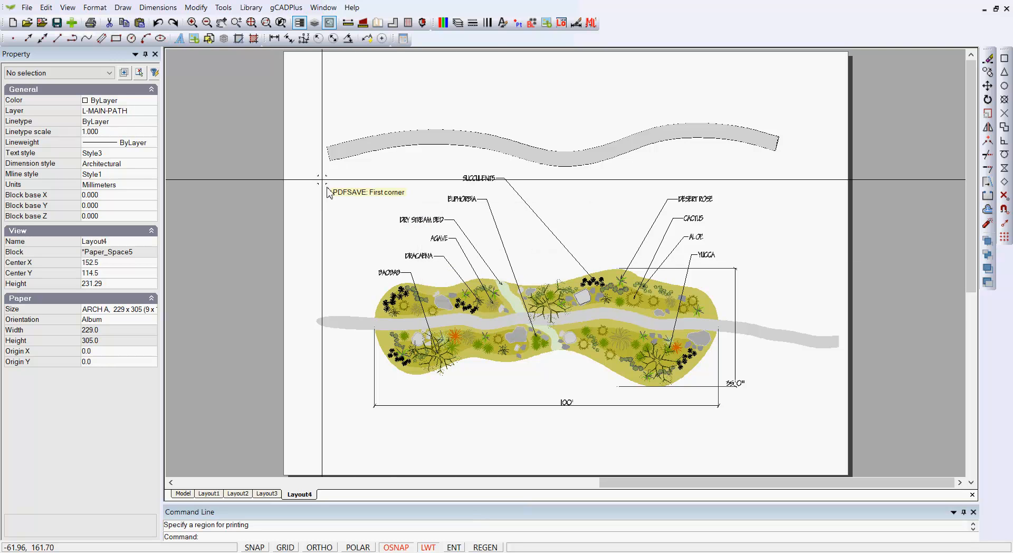
click(298, 118)
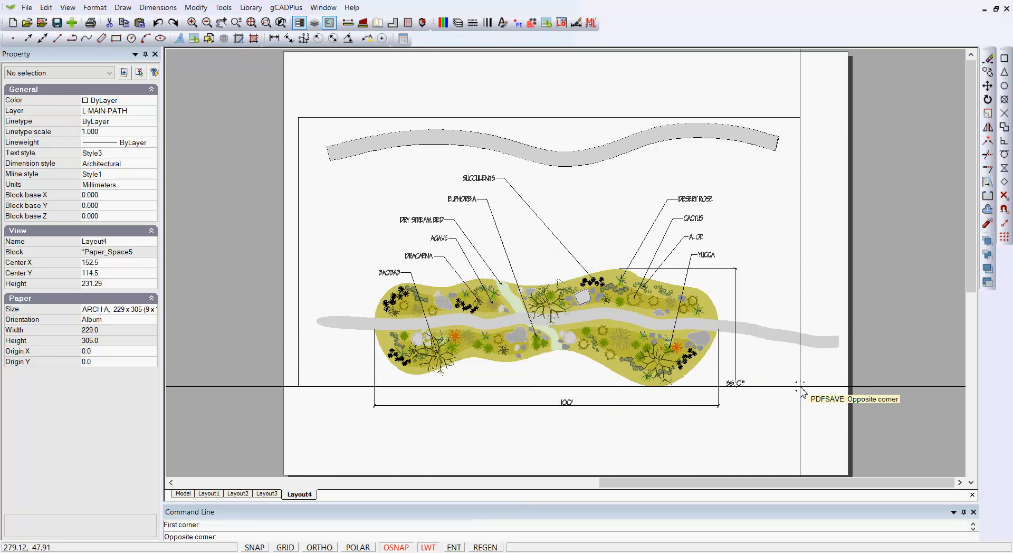
click(800, 421)
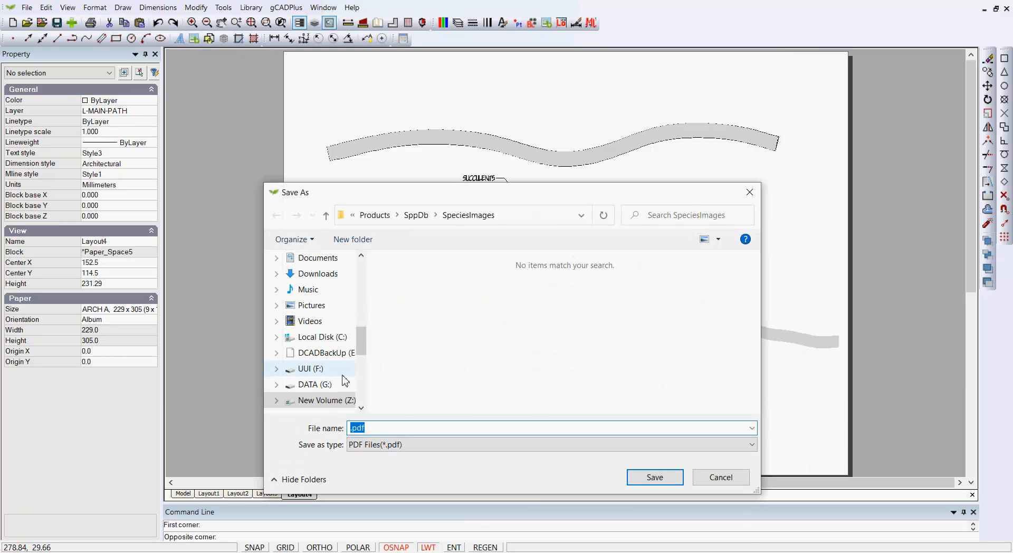
- Name the PDF file and save it to the Desktop folder
drag(368, 343, 362, 267)
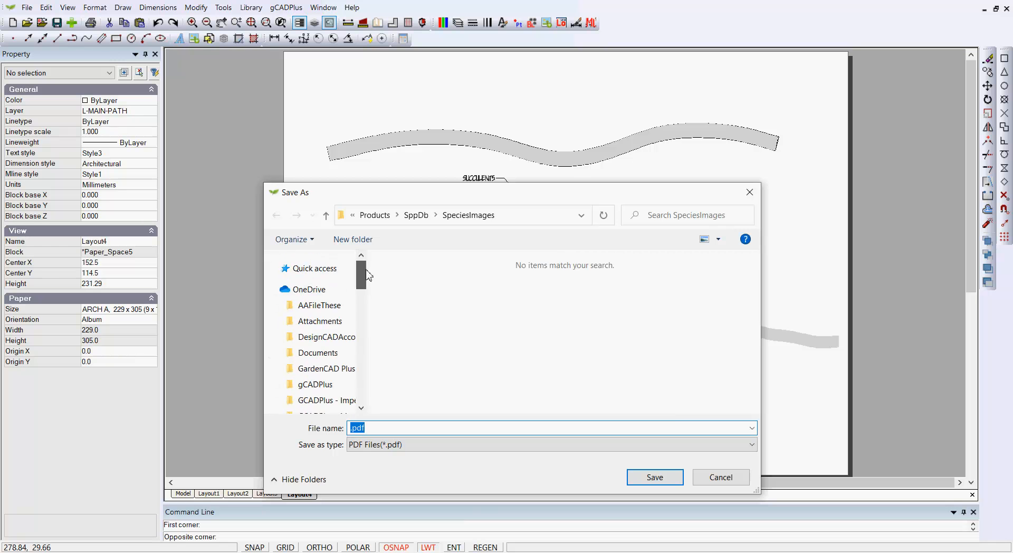
click(312, 342)
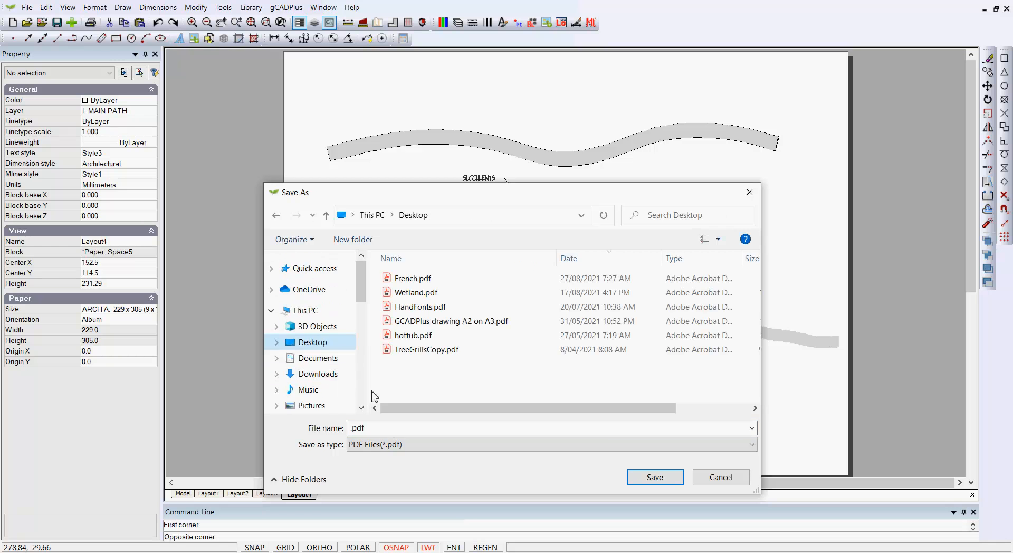
click(351, 431)
click(351, 431)
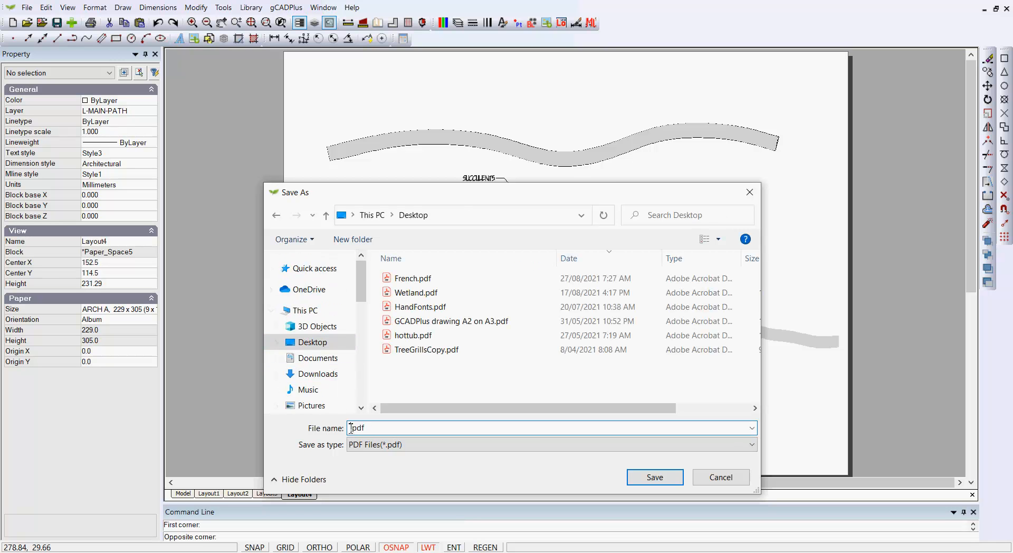
text(USA)
click(652, 479)
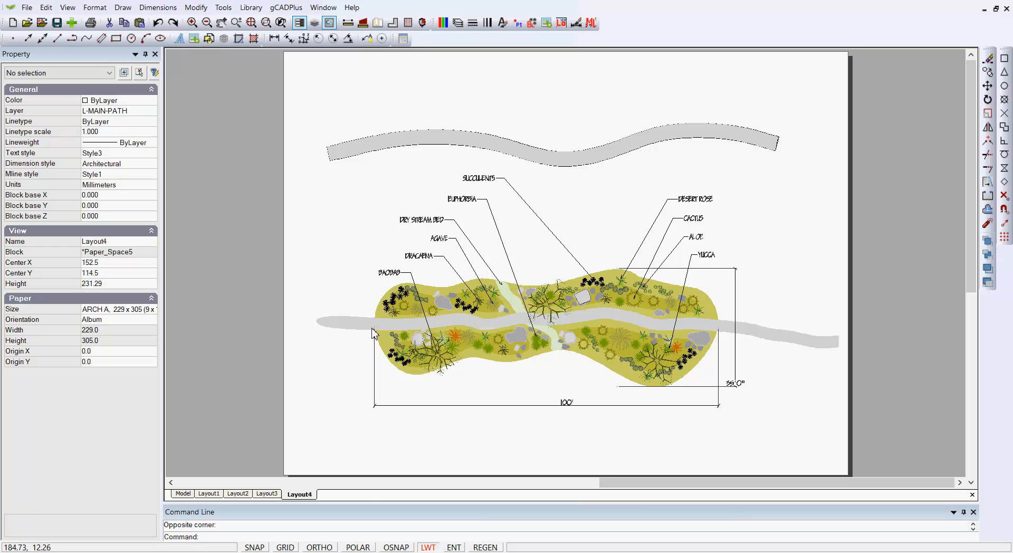
- Rename Layout4 as L-SplineCheck in the layouts manager
right_click(308, 496)
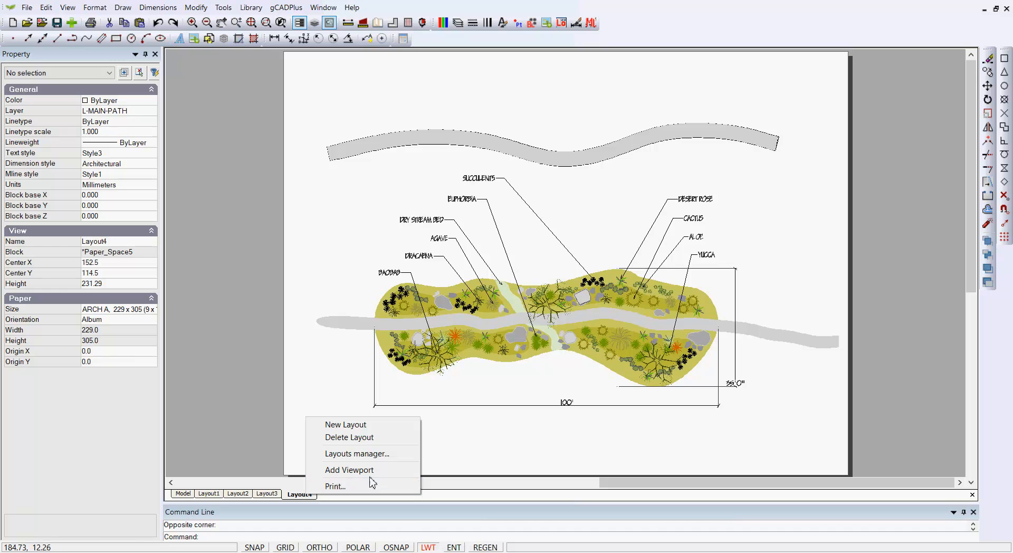
click(358, 454)
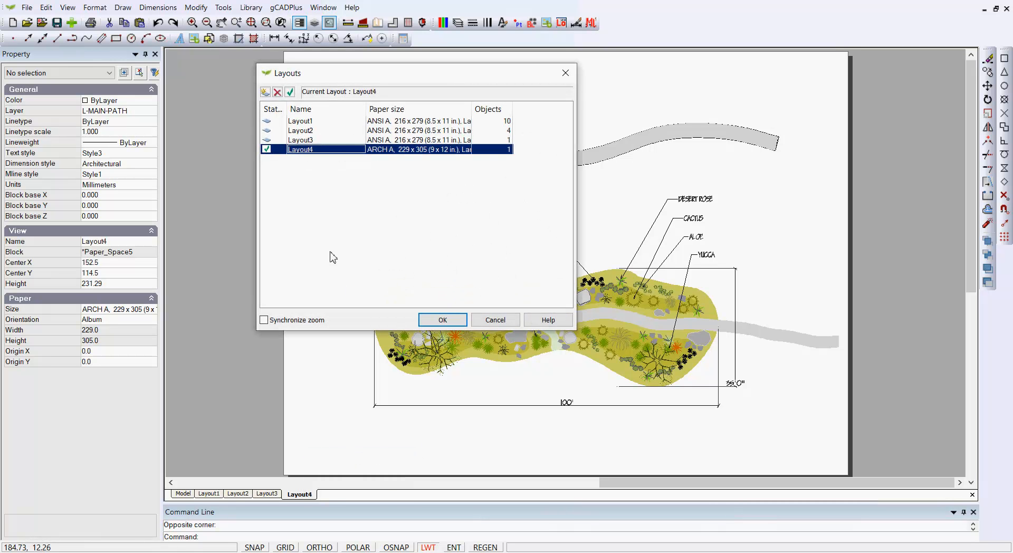
click(317, 150)
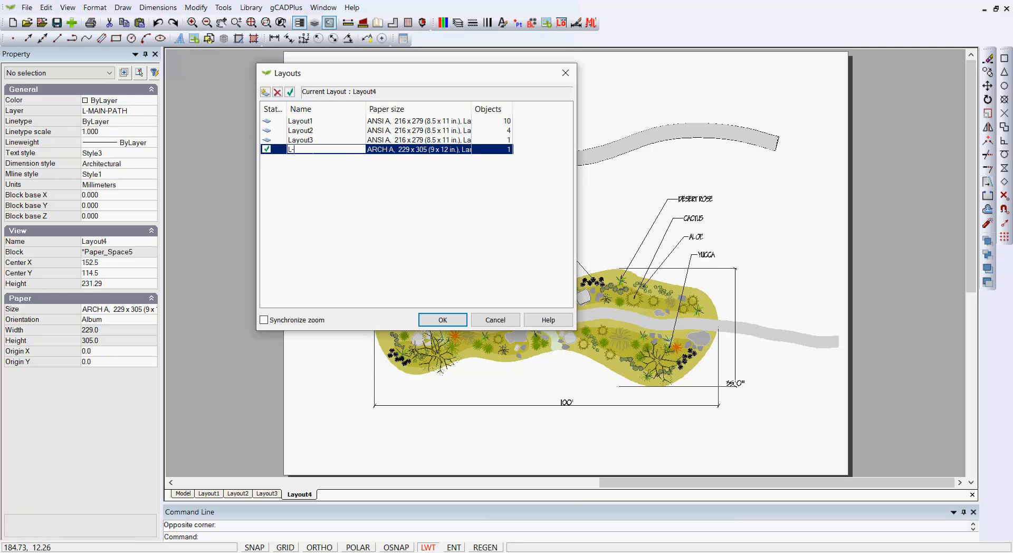
text(L-SplineCheck)
key(Return)
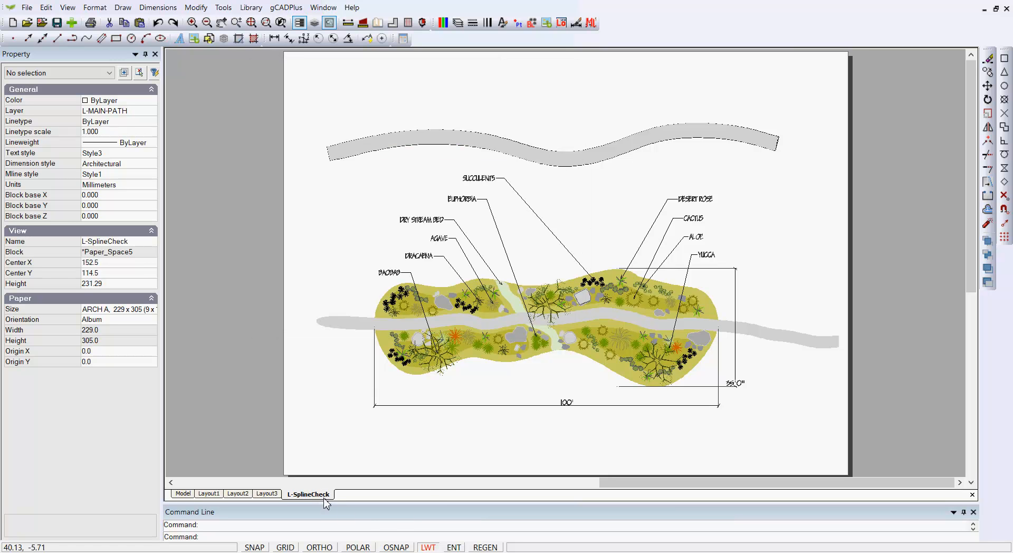